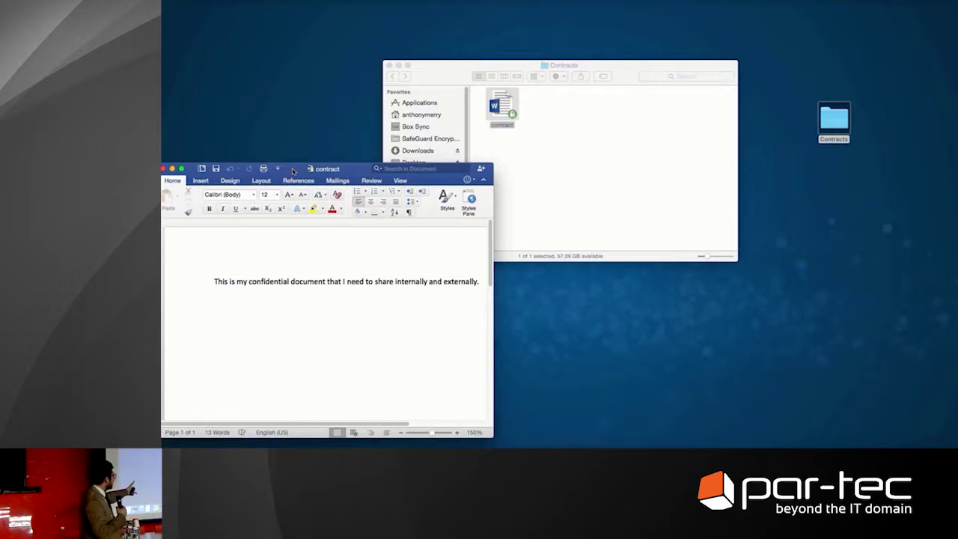
Quit Word and open the contract file in TextEdit instead
key("super+q")
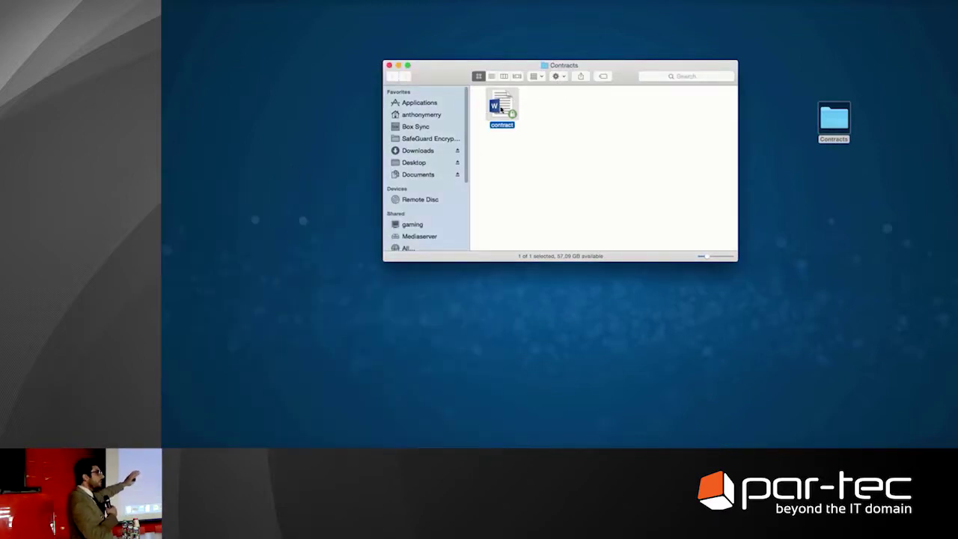
right_click(502, 107)
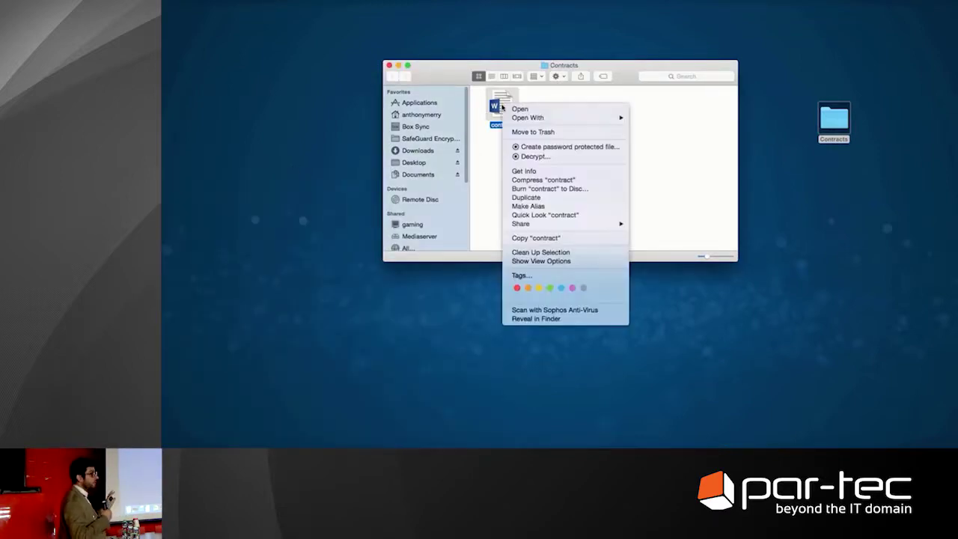
mouse_move(539, 120)
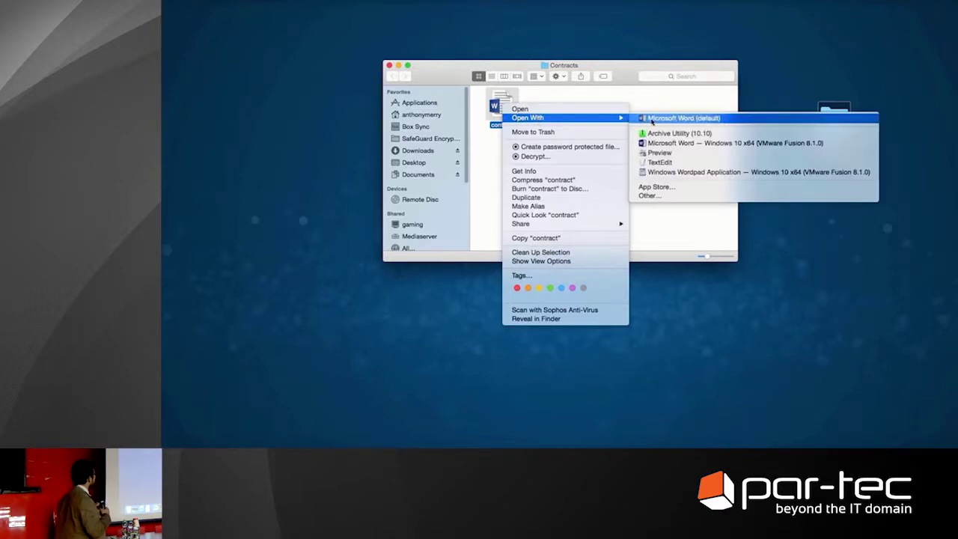
left_click(686, 162)
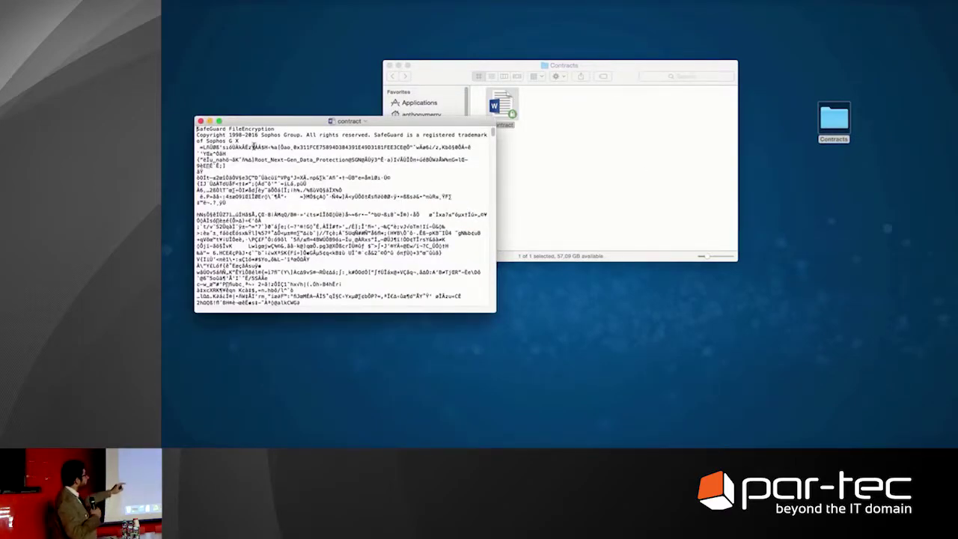
Select the SafeGuard copyright header paragraph to inspect it, then close TextEdit
triple_click(237, 139)
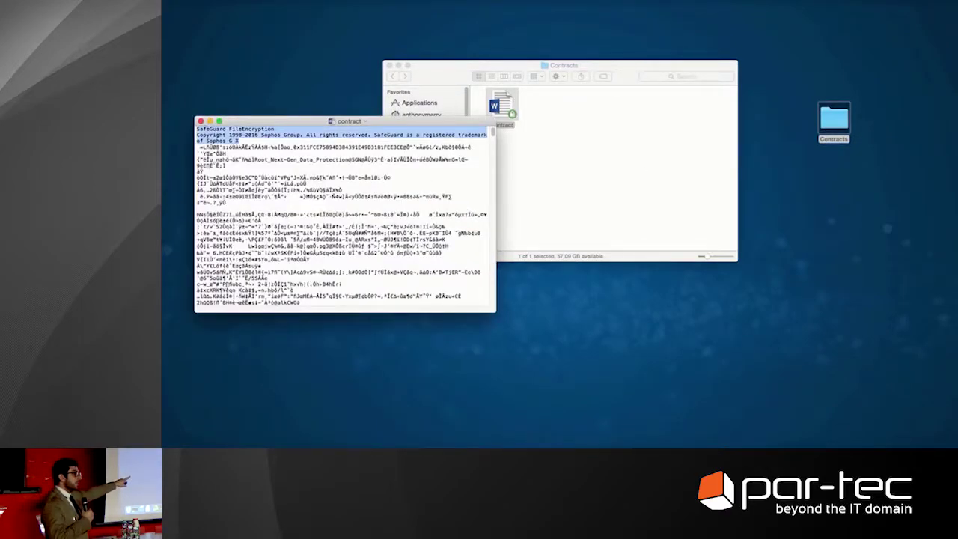
left_click(252, 140)
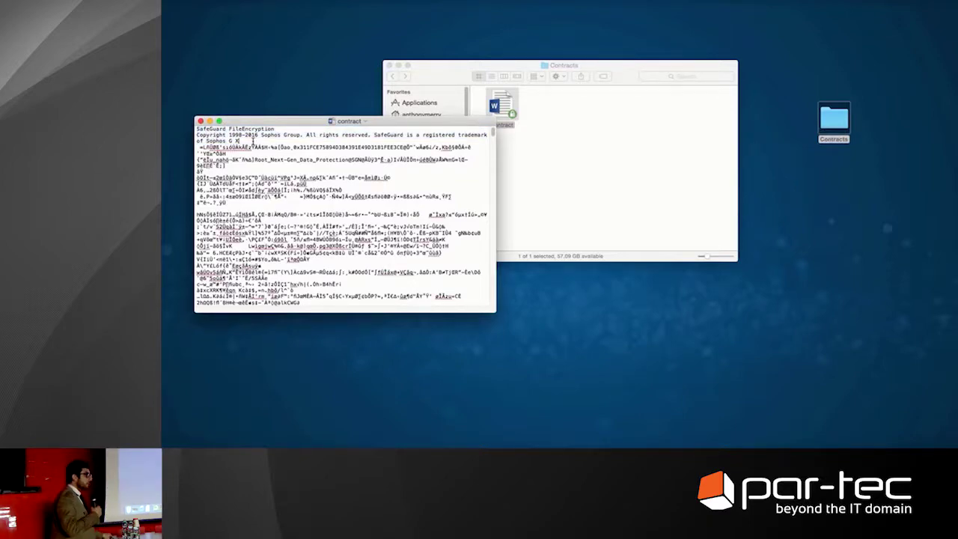
key("super+w")
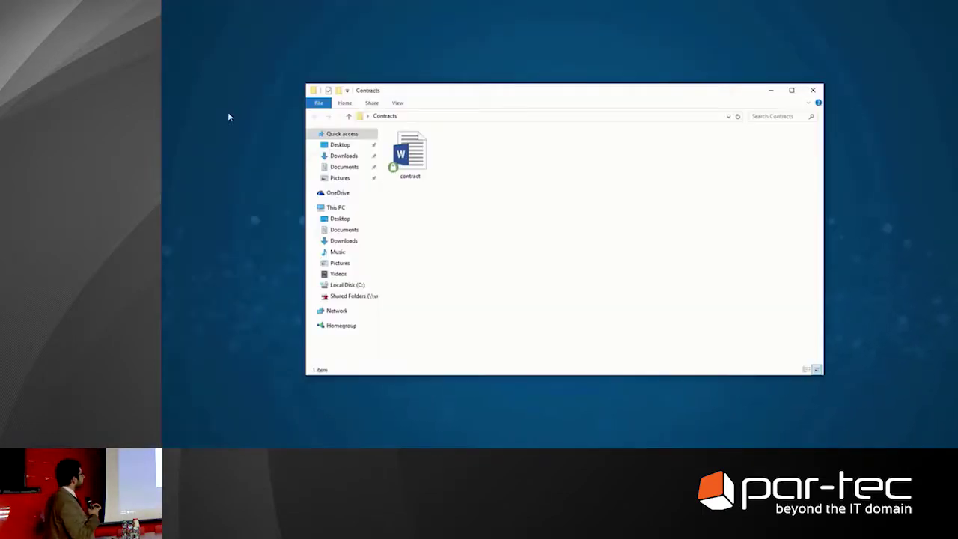
Open the contract in Word, then close Word again
left_click(419, 158)
double_click(419, 159)
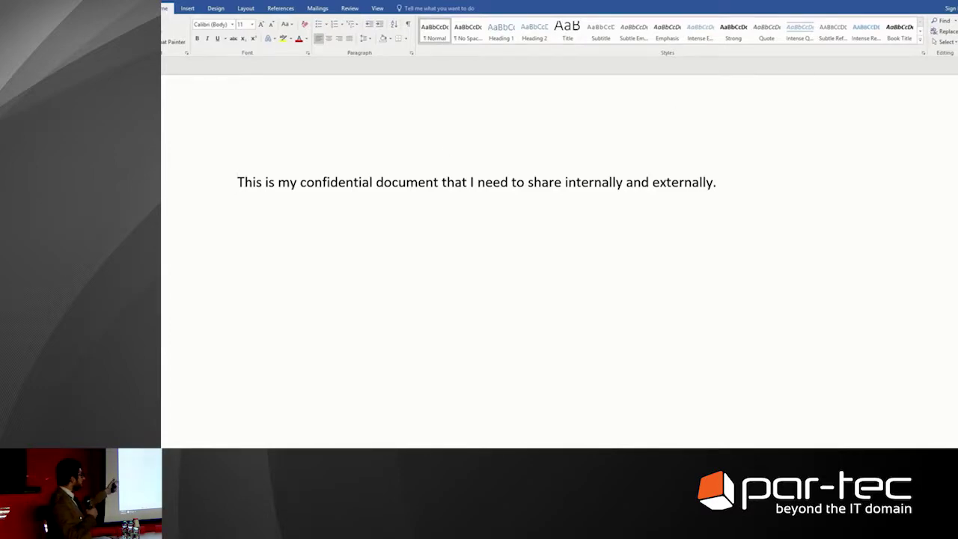
key("alt+F4")
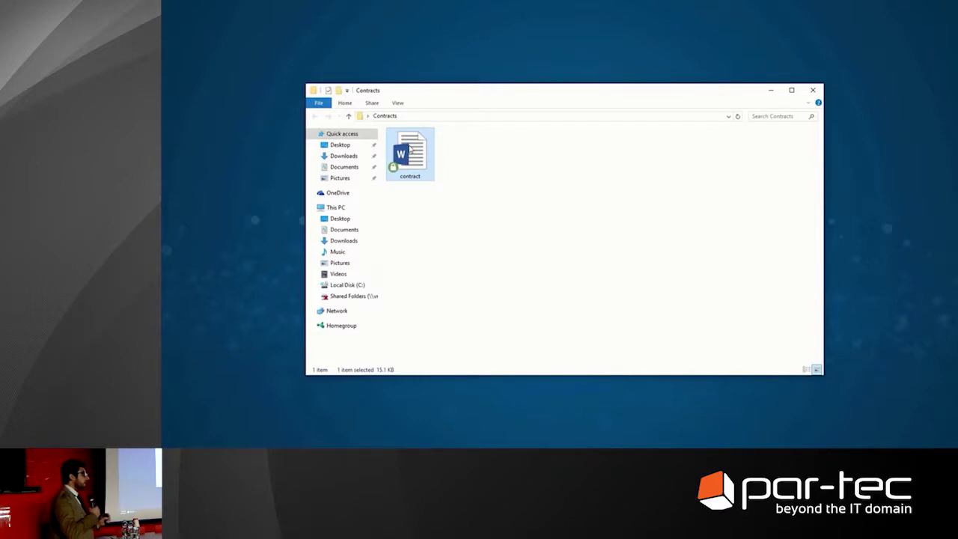
Open the contract with WordPad and select its SafeGuard FileEncryption ENCRYPTED FILE header
right_click(410, 149)
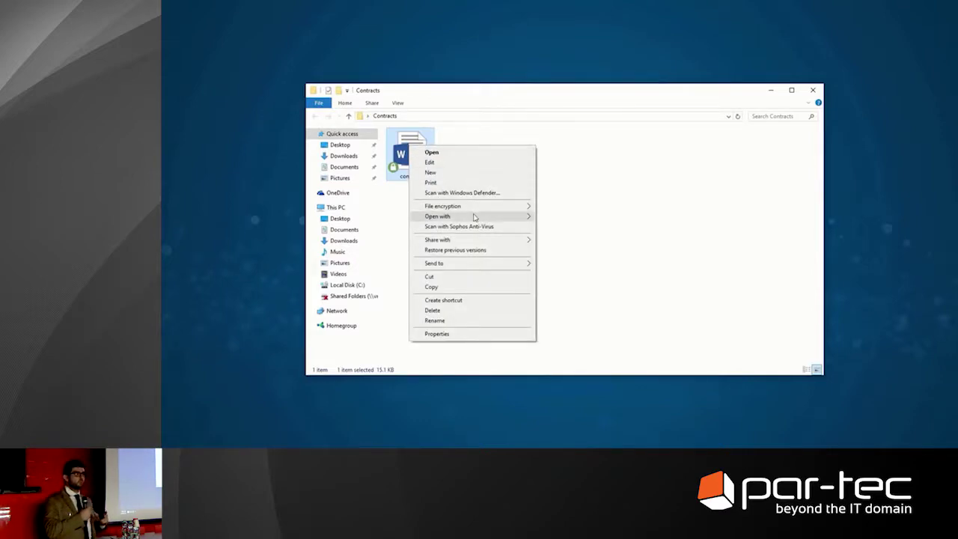
mouse_move(473, 217)
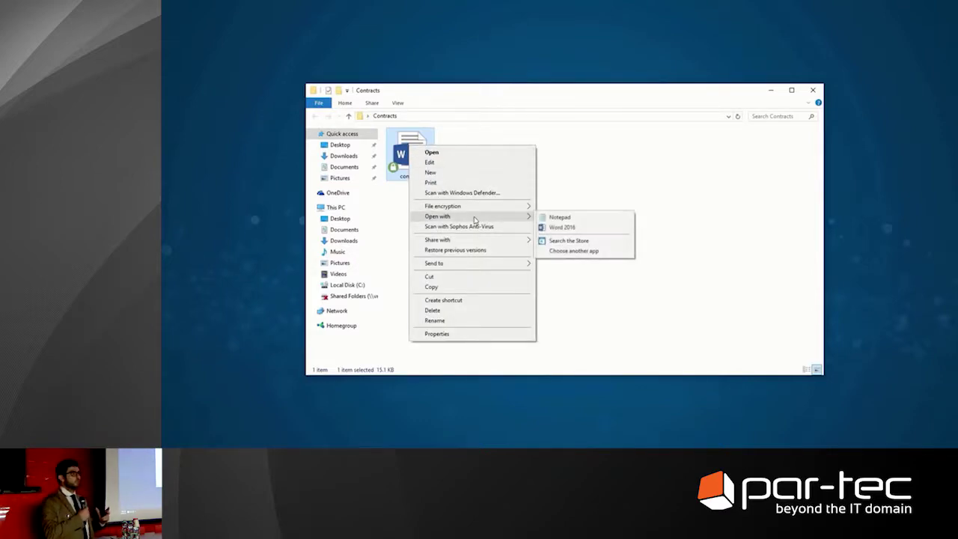
left_click(590, 251)
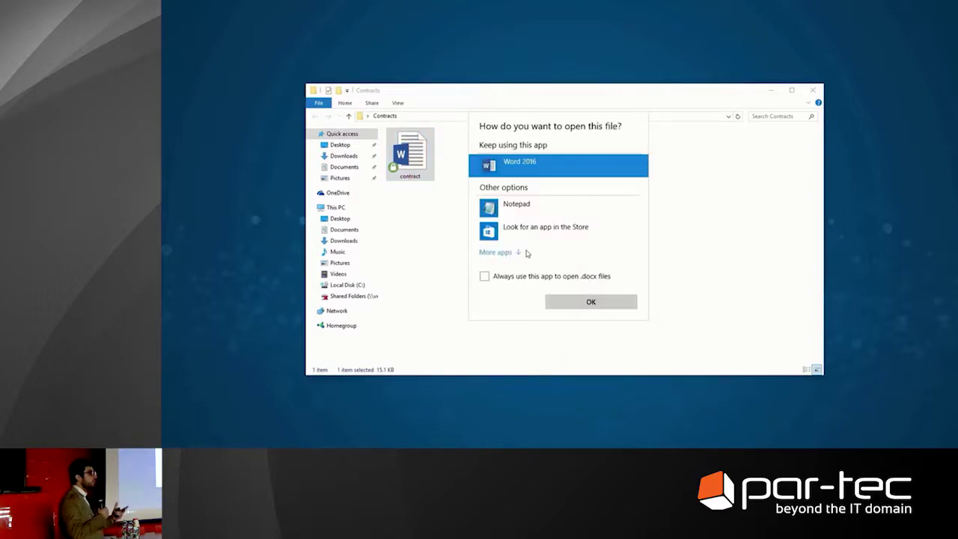
left_click(503, 253)
scroll(556, 269, "down", 3)
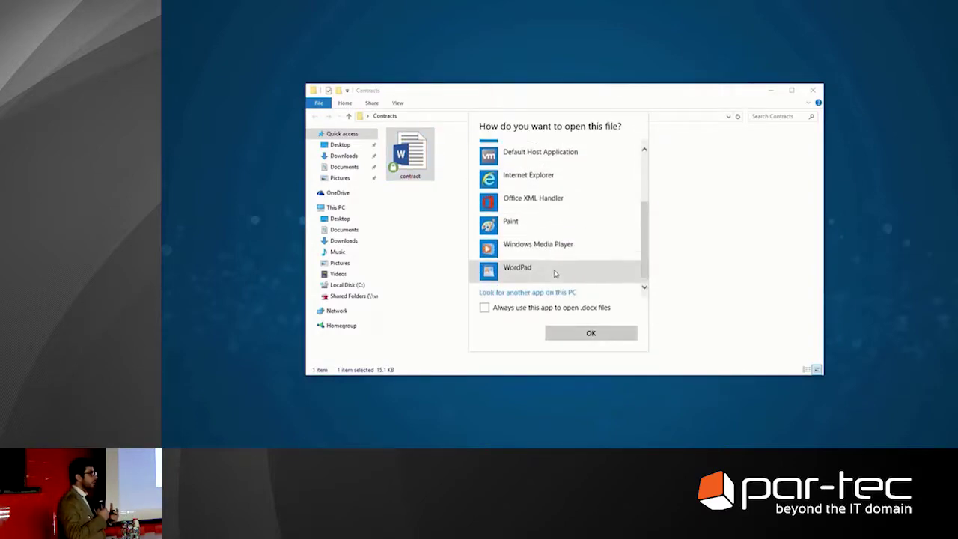
left_click(530, 265)
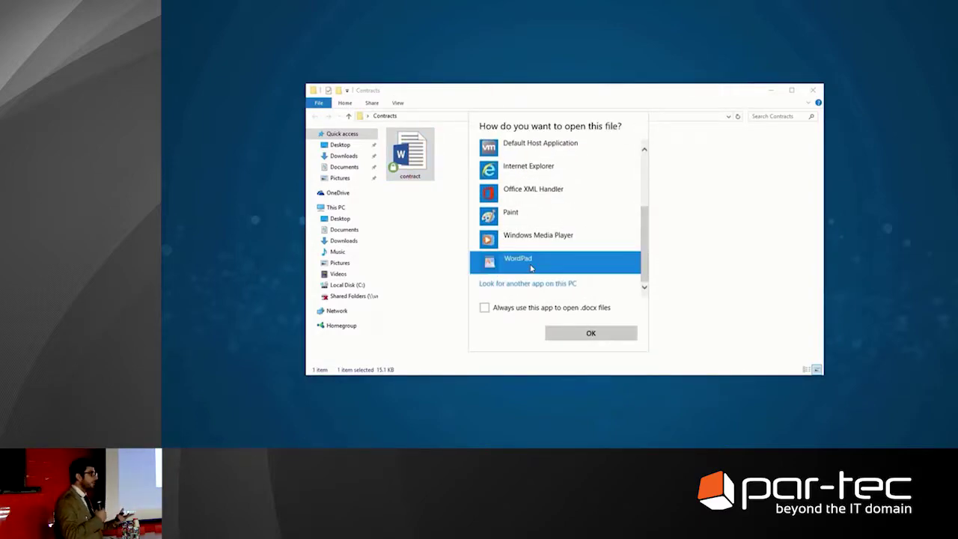
left_click(591, 334)
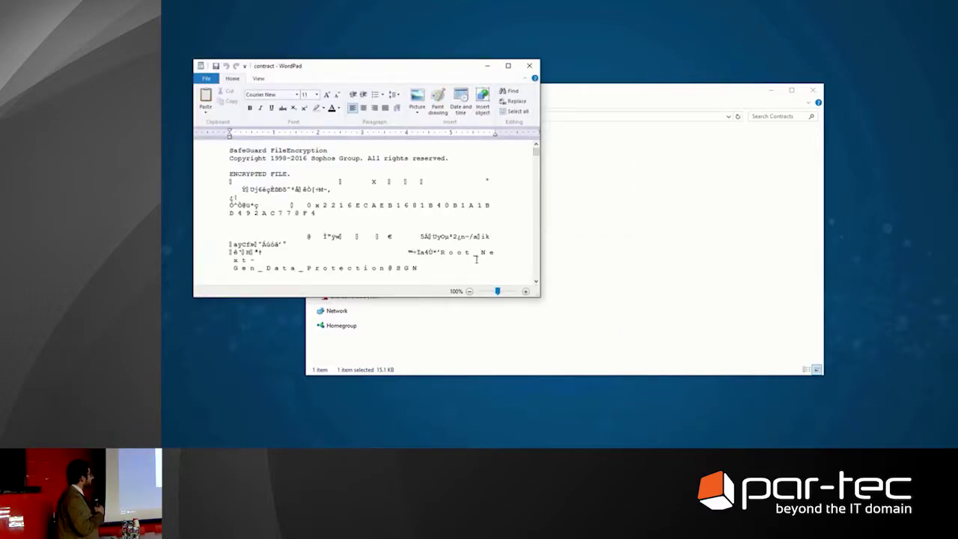
left_click_drag(305, 174, 216, 146)
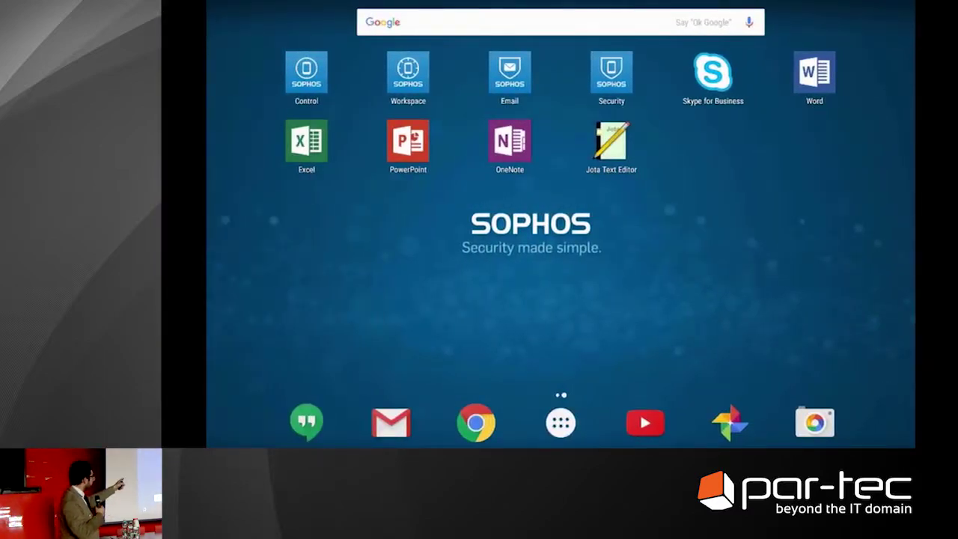
Open contract.docx from Secure Workspace local storage in Word just once, then return home
left_click(408, 73)
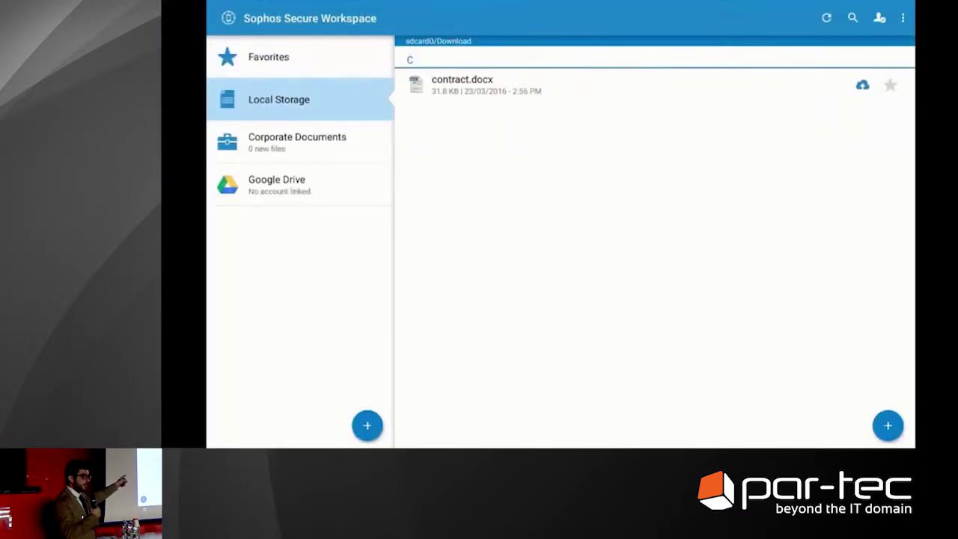
left_click(462, 82)
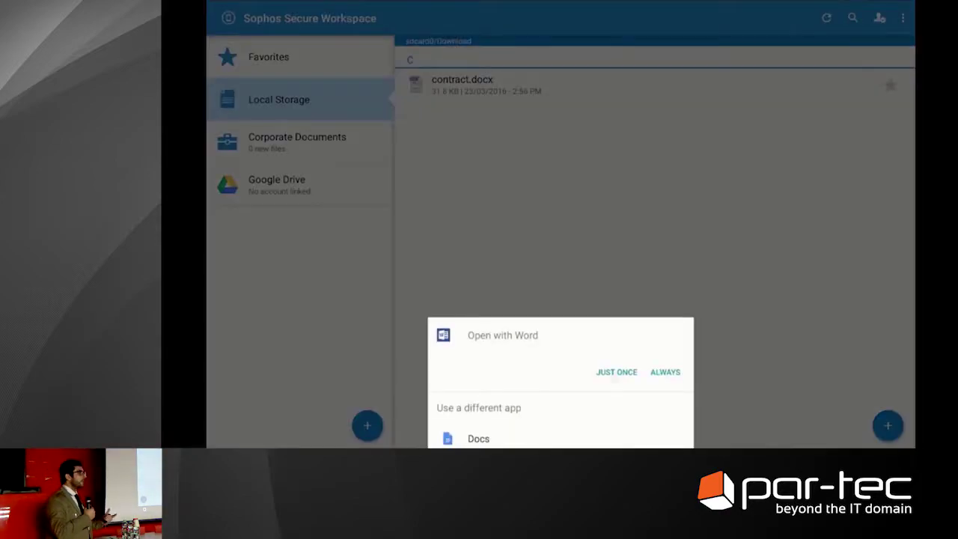
left_click(616, 372)
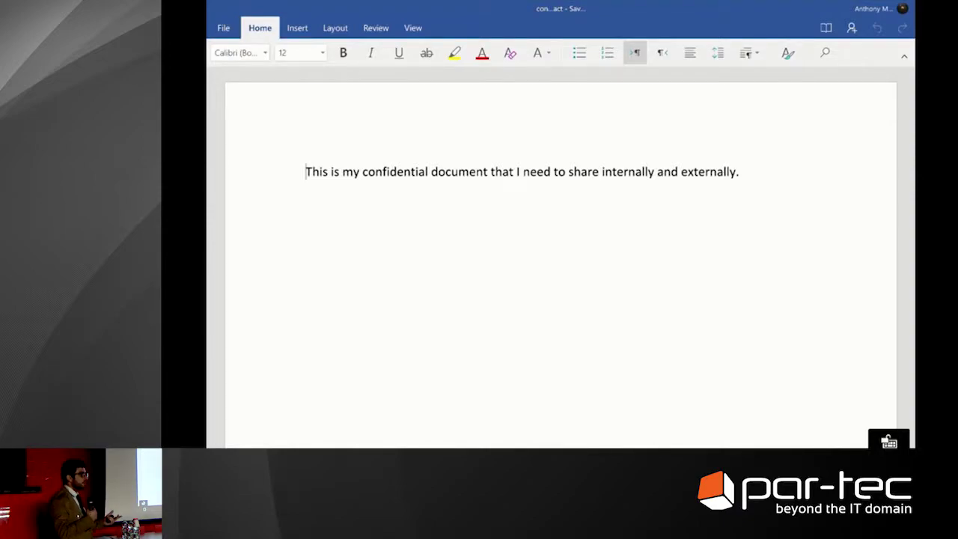
key("super")
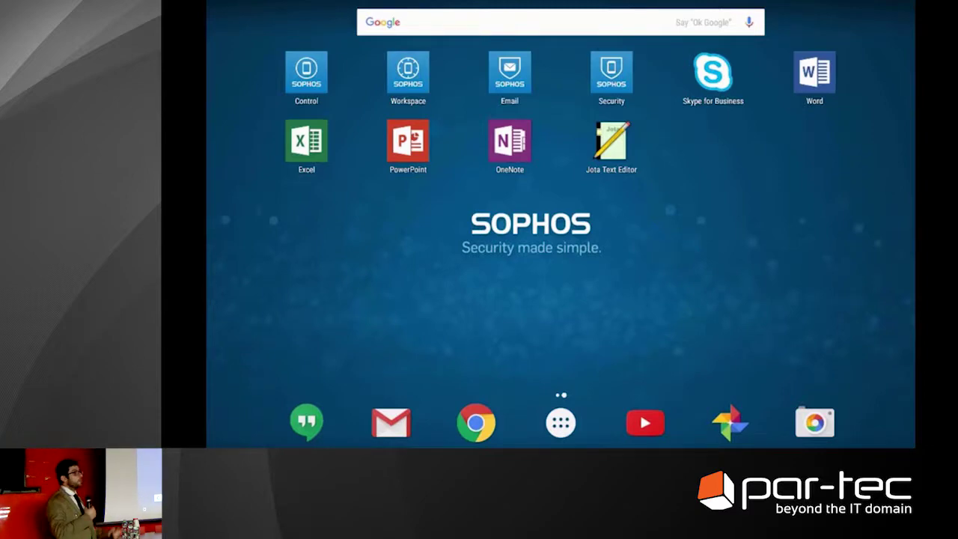
Launch Jota Text Editor and load contract.docx through File > Open
left_click(611, 143)
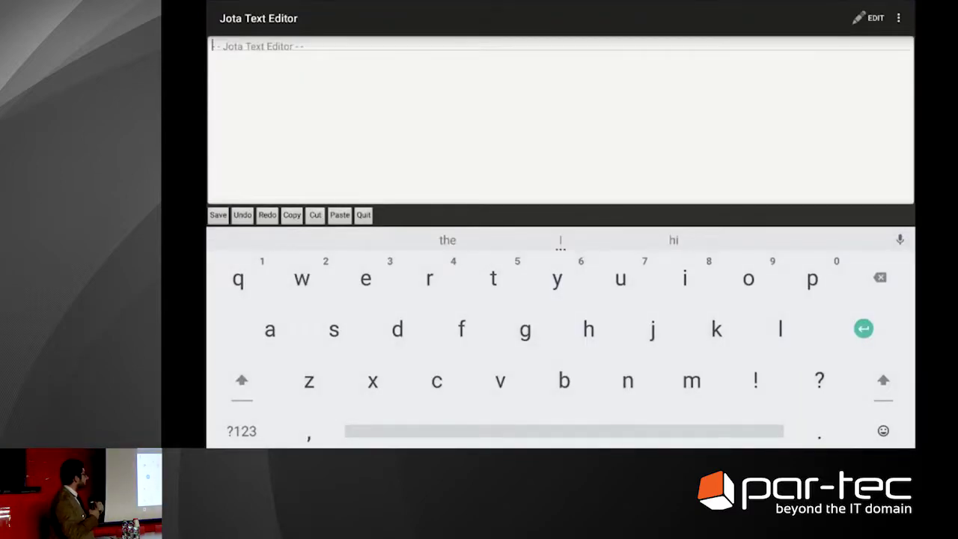
left_click(898, 18)
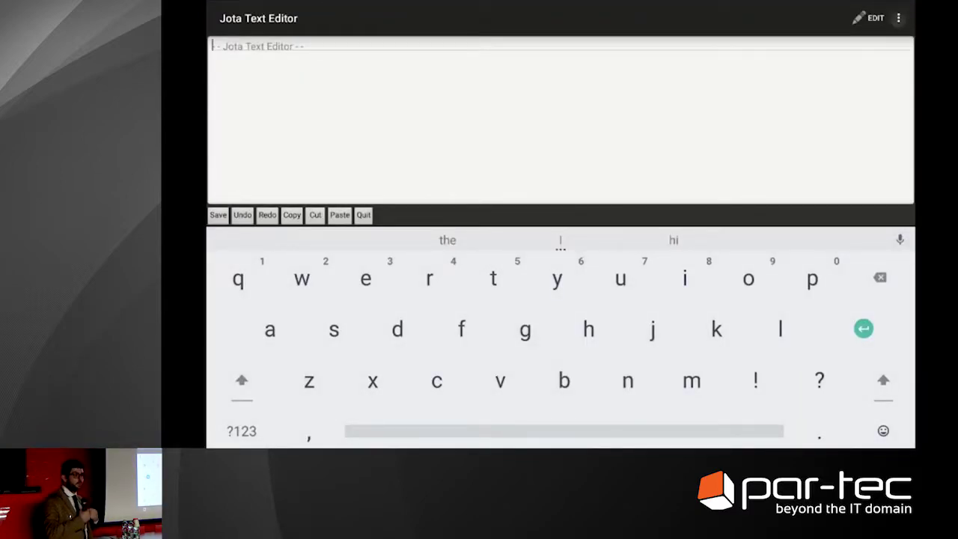
left_click(816, 18)
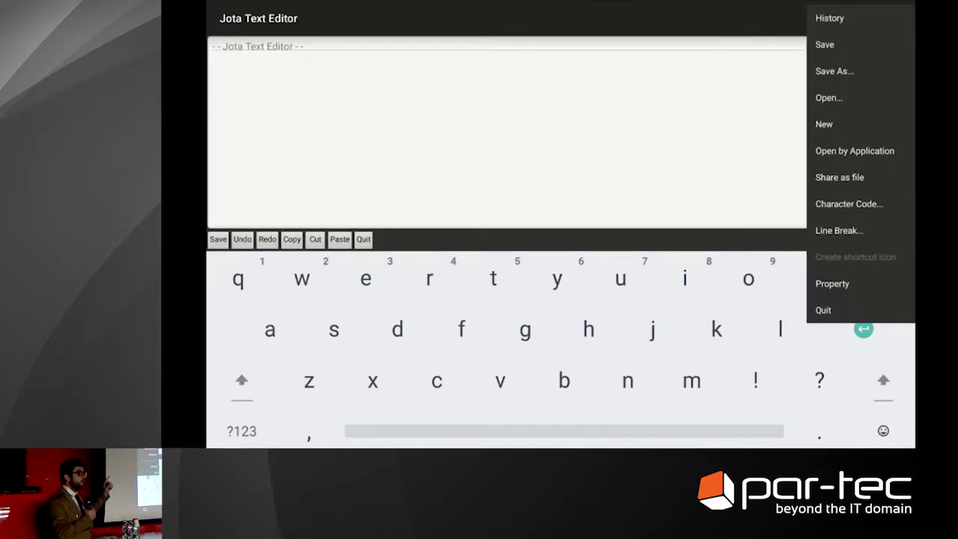
left_click(829, 98)
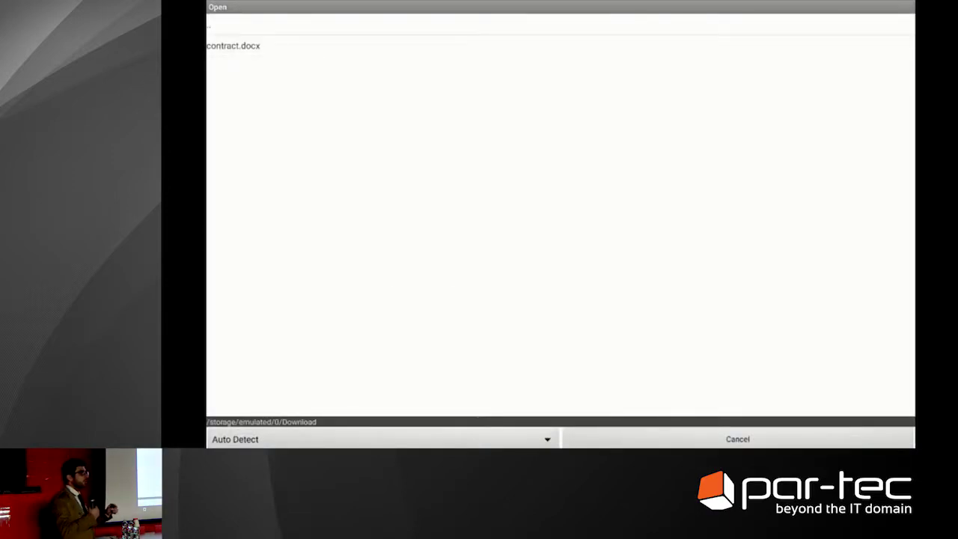
left_click(233, 46)
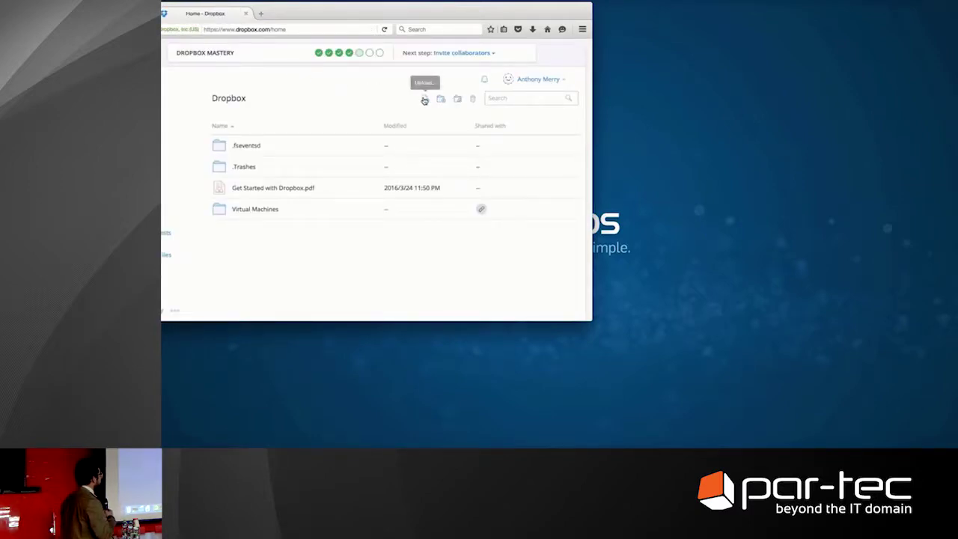
Upload the contract file to the Dropbox home folder, then preview contract.docx and close the preview
left_click(426, 100)
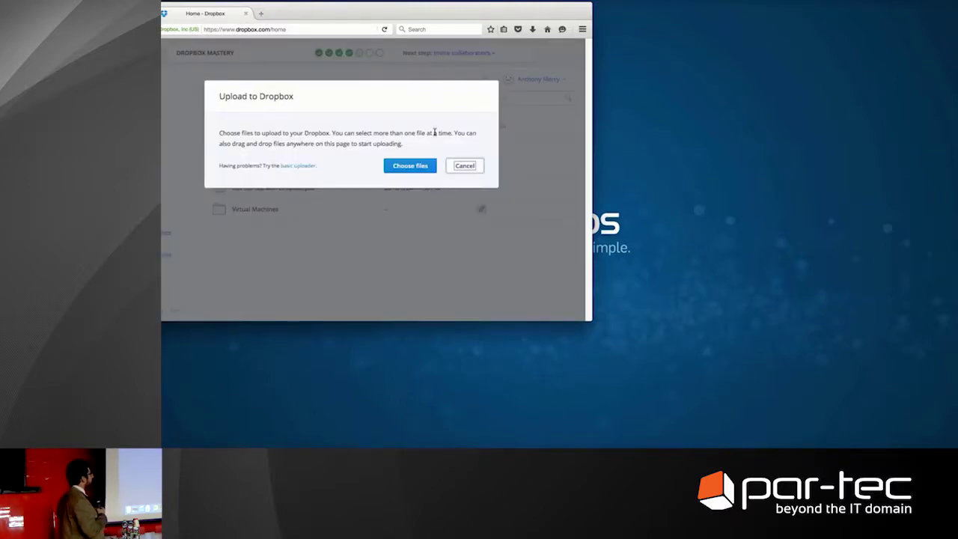
left_click(423, 168)
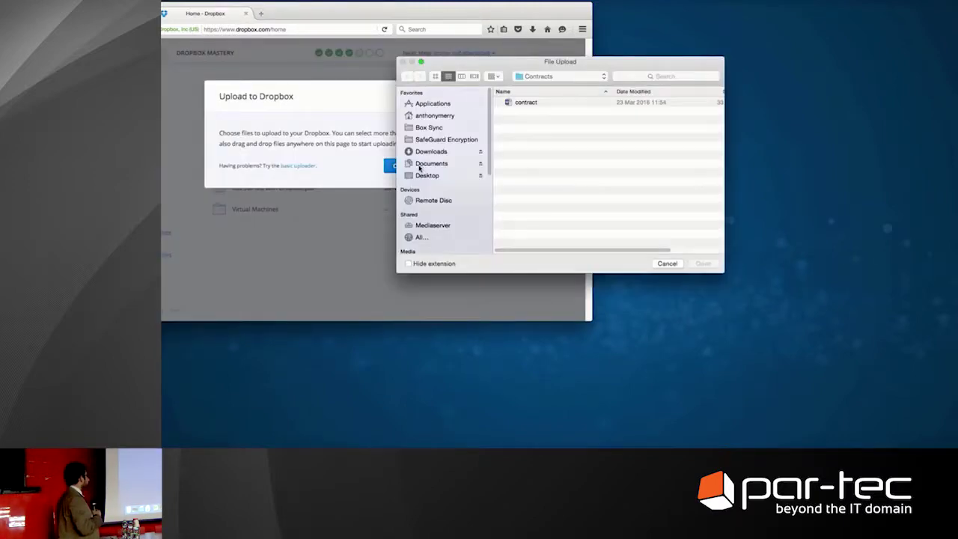
left_click(528, 104)
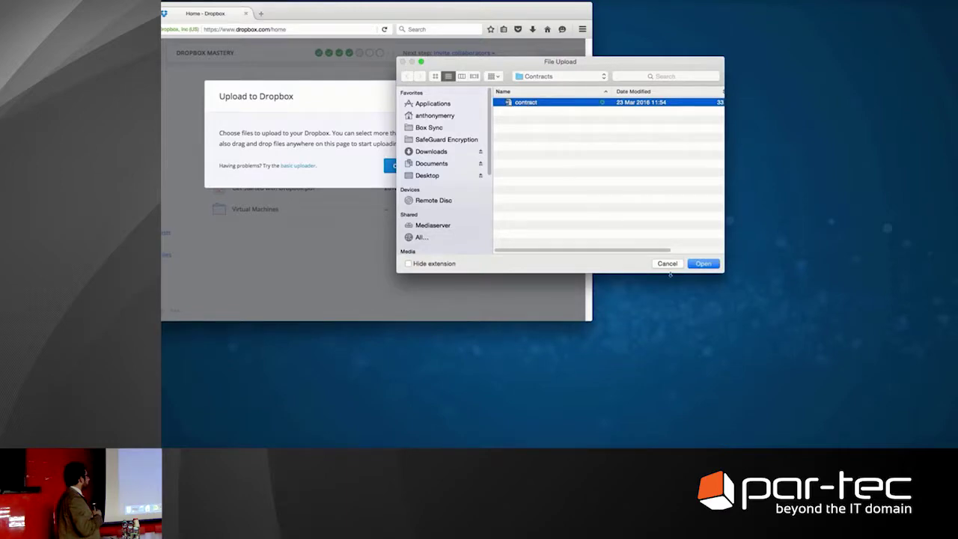
left_click(704, 264)
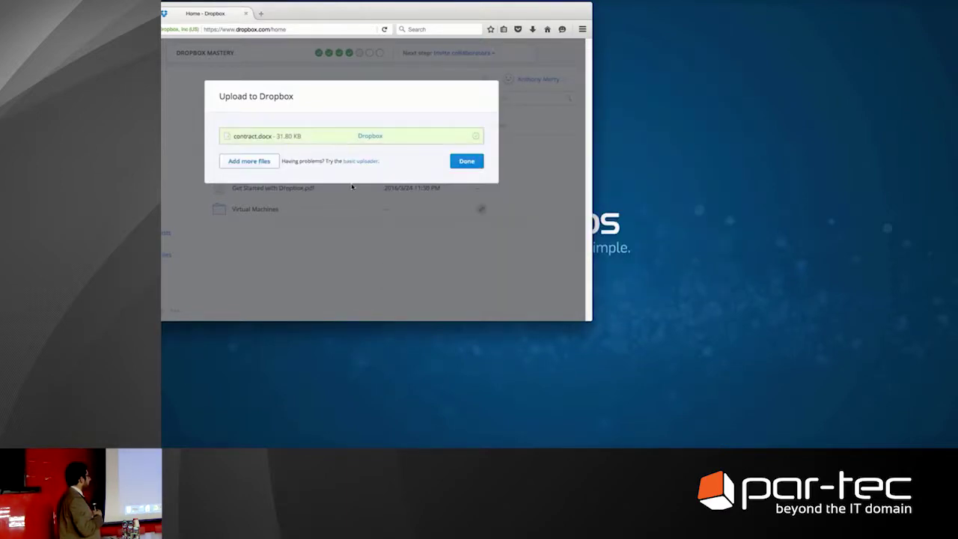
left_click(465, 162)
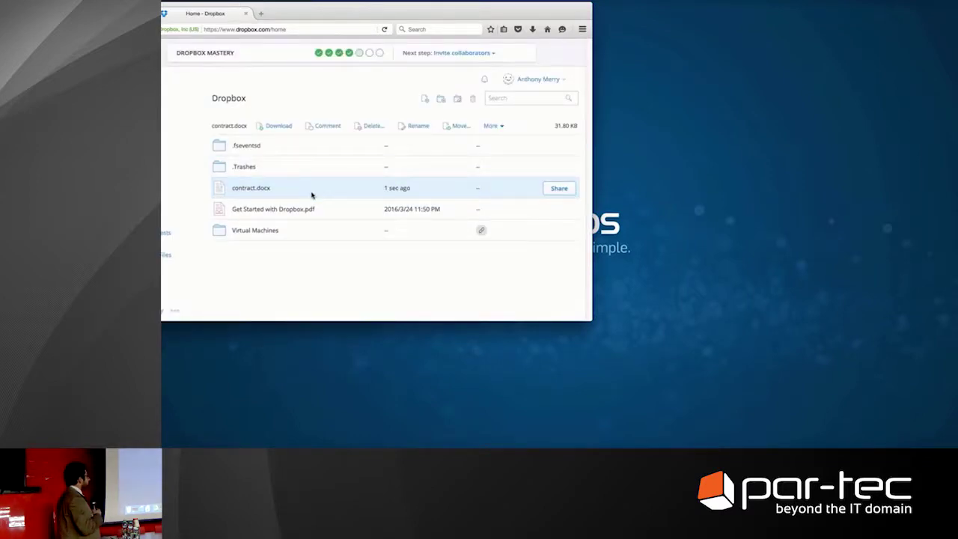
left_click(244, 190)
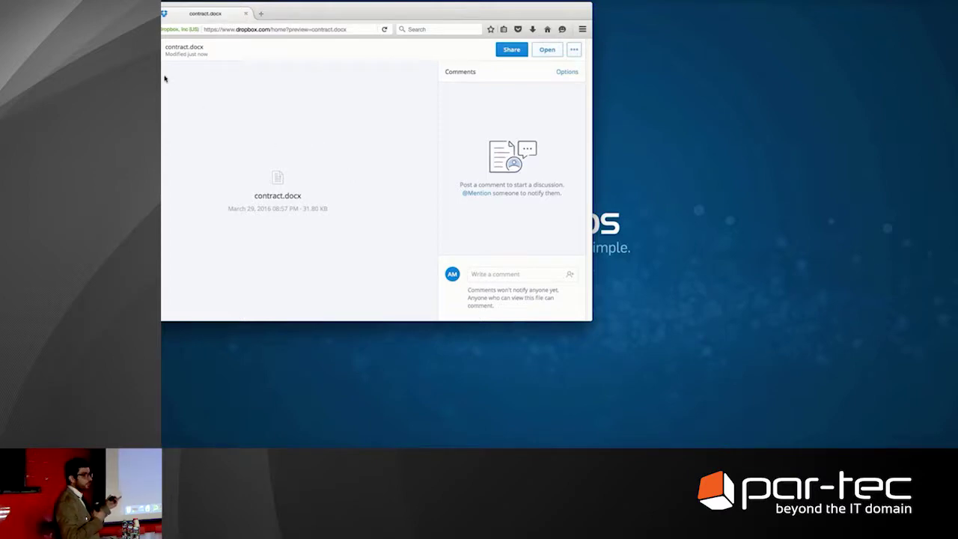
left_click(162, 49)
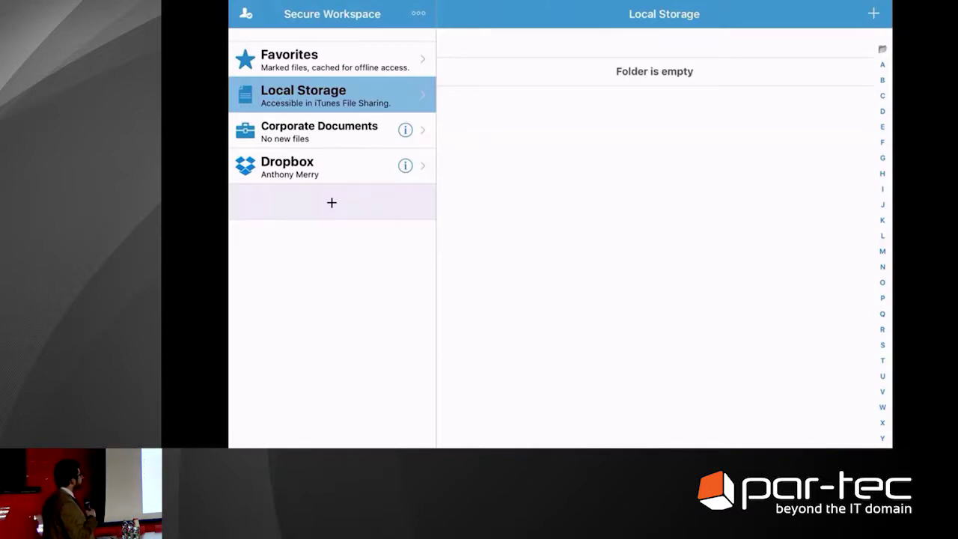
Browse Dropbox storage in Secure Workspace, view the decrypted contract.docx, then go back
left_click(299, 167)
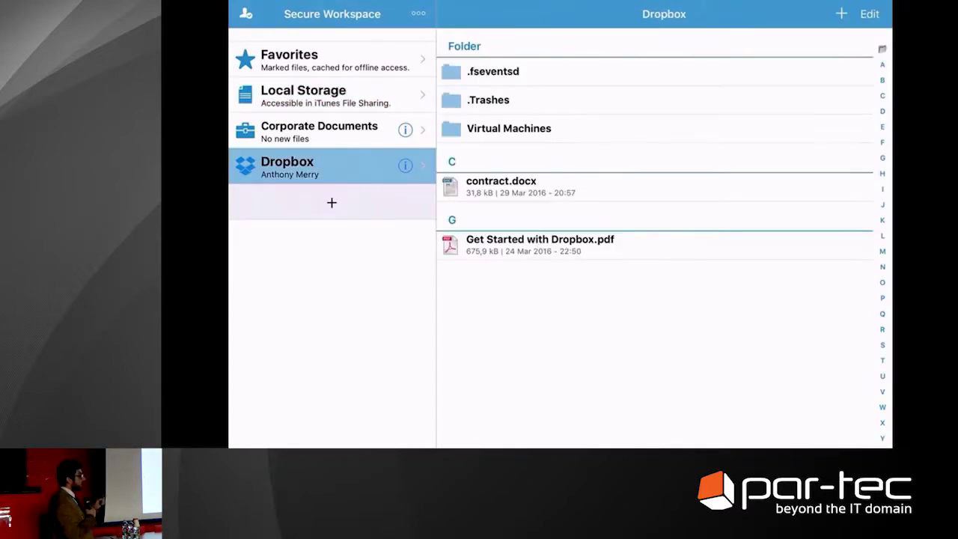
left_click(502, 186)
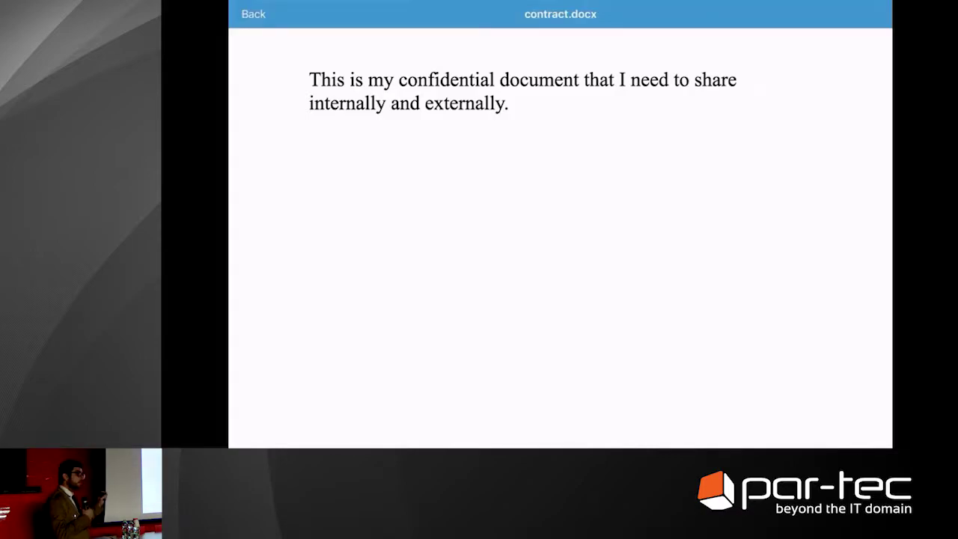
left_click(250, 12)
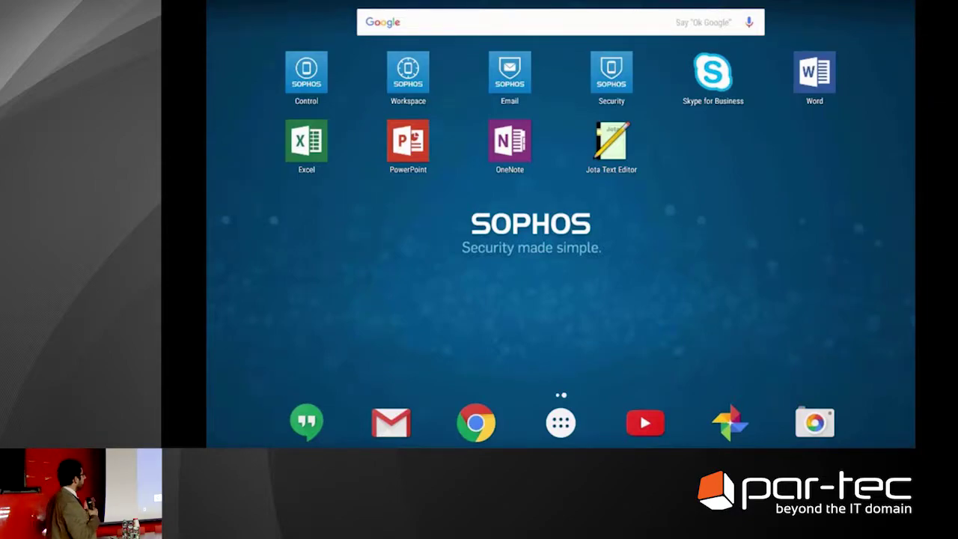
Sign in to Dropbox with Remember me unchecked, entering the account e-mail and password
left_click(408, 72)
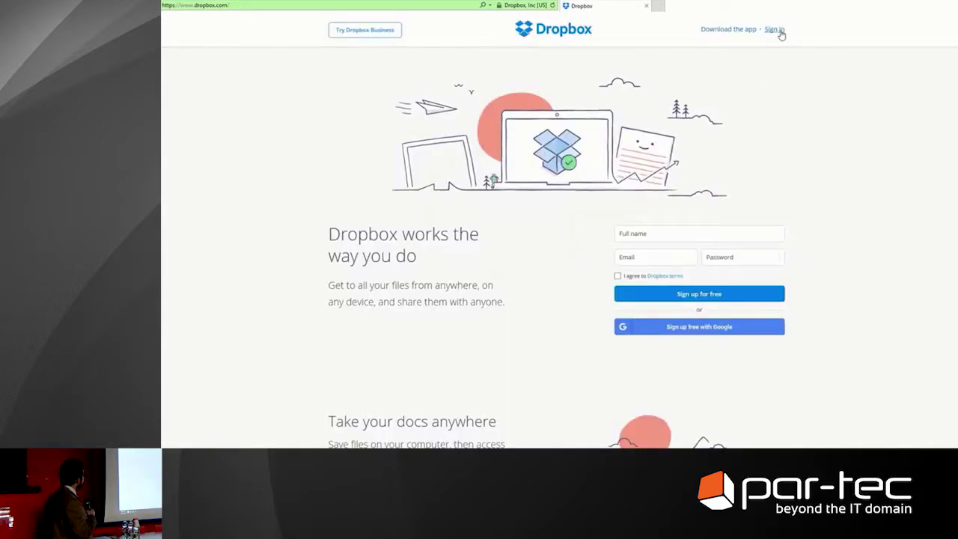
left_click(777, 30)
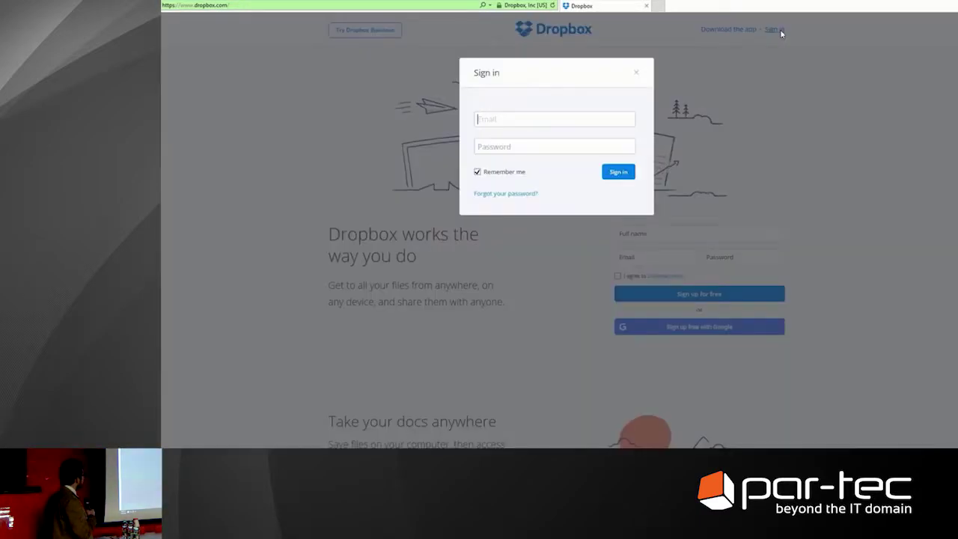
left_click(503, 174)
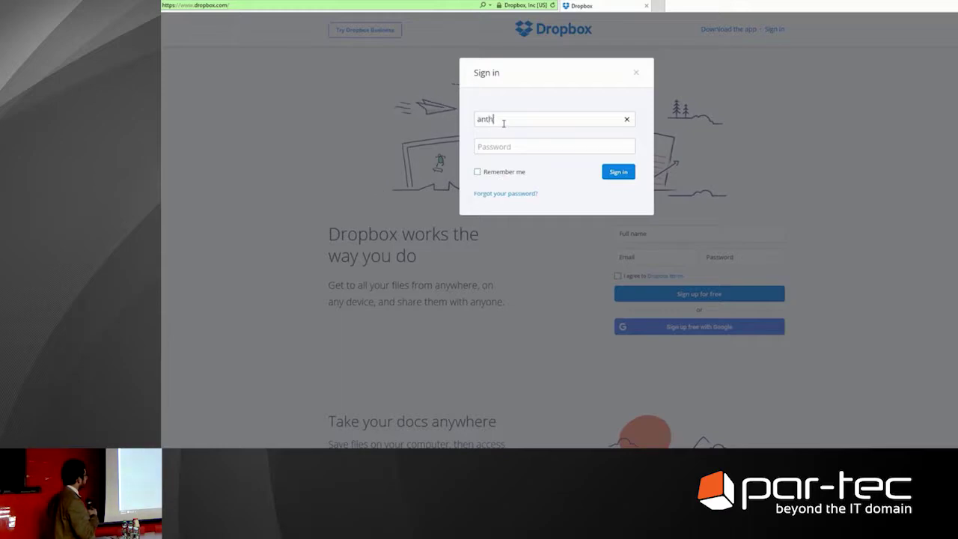
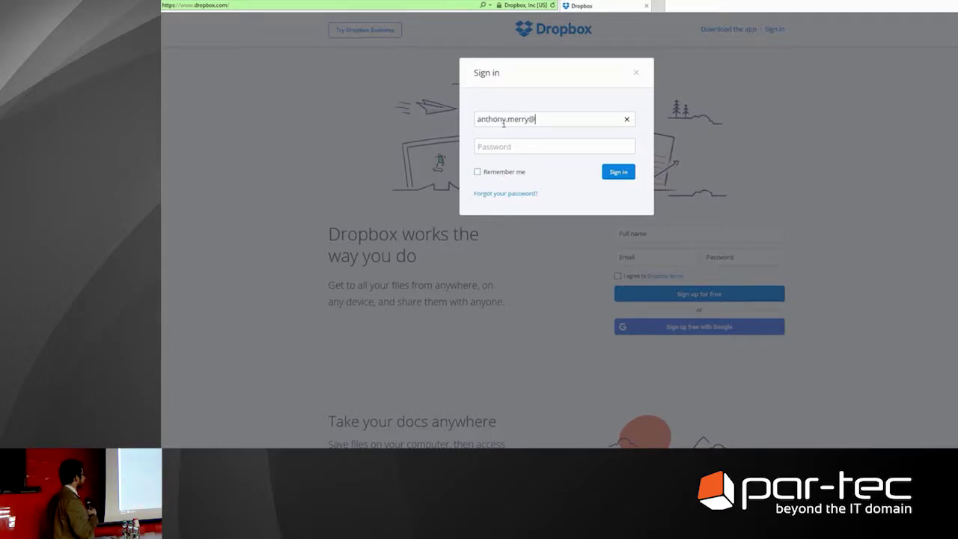
key("Tab")
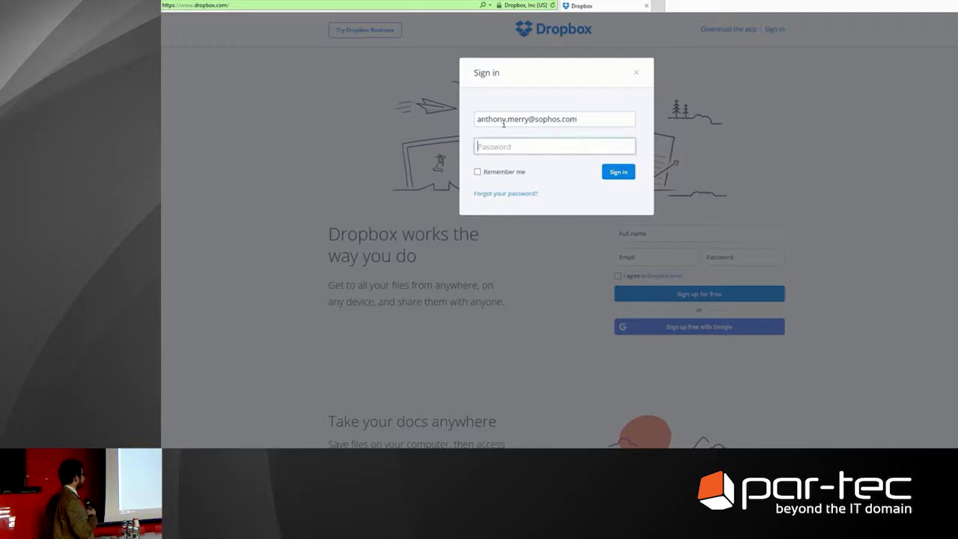
type("***********")
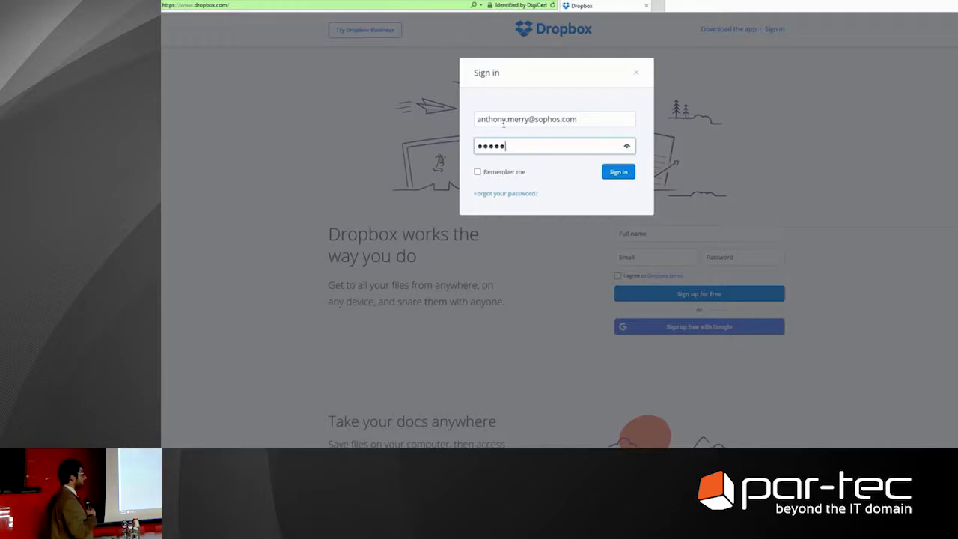
key("Return")
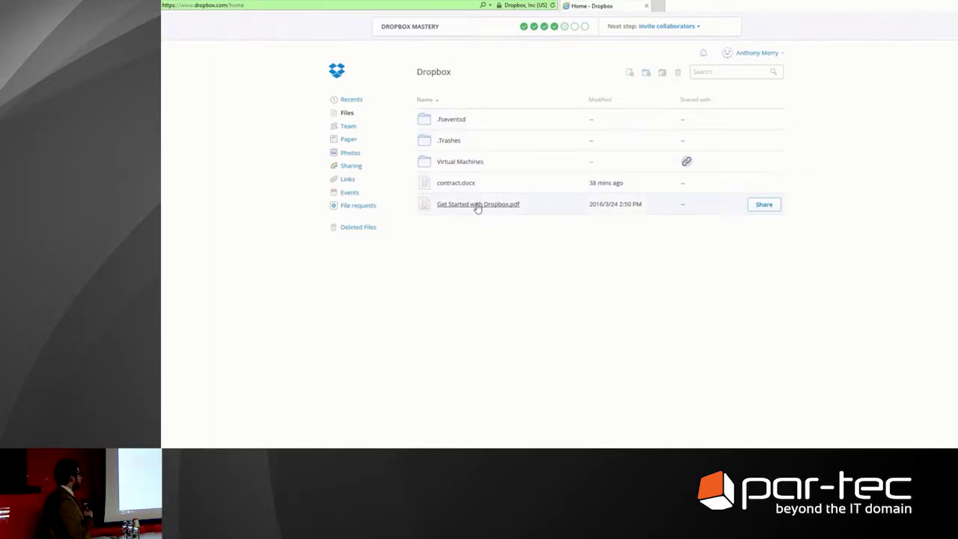
Select contract.docx in the Dropbox file list and download it
left_click(529, 204)
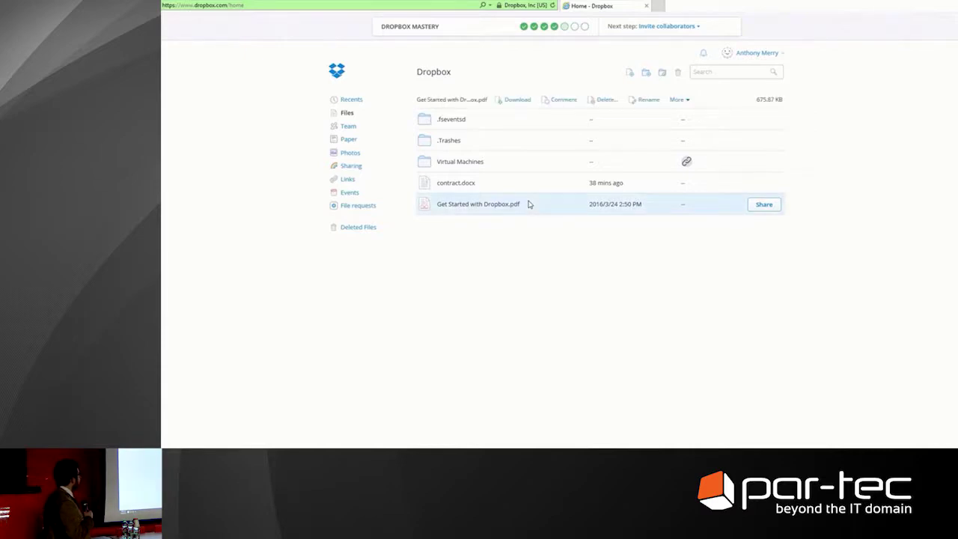
left_click(494, 188)
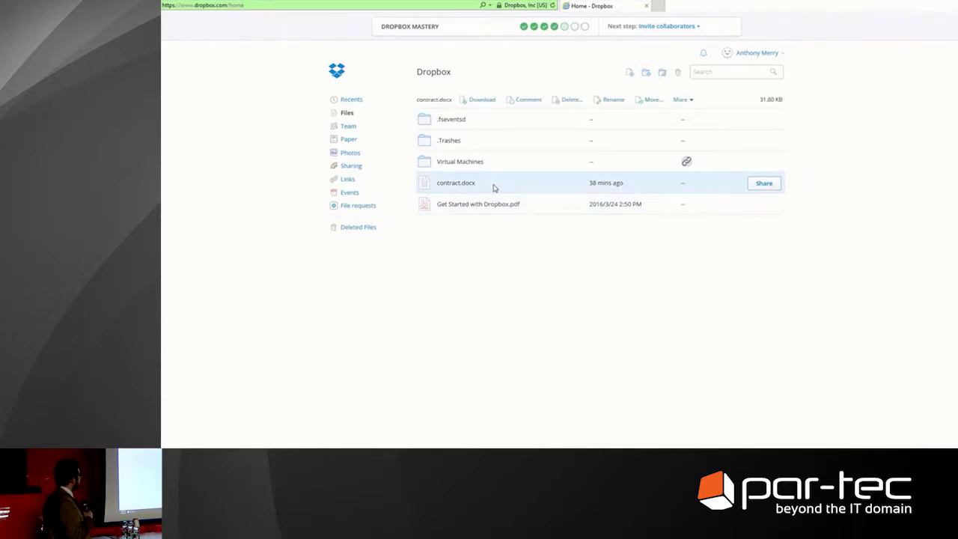
left_click(471, 101)
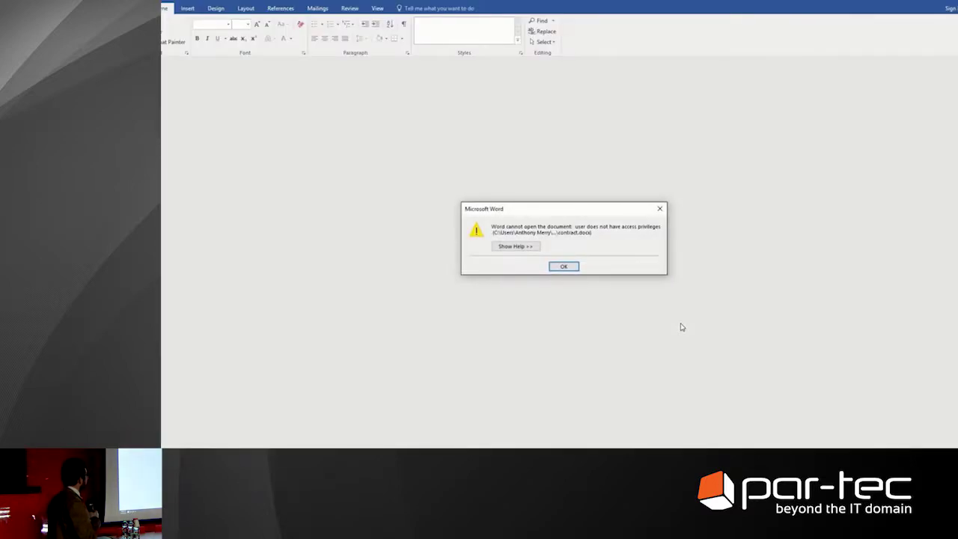
Dismiss Word's access error, open the contract from Documents in WordPad, then close WordPad
left_click(564, 267)
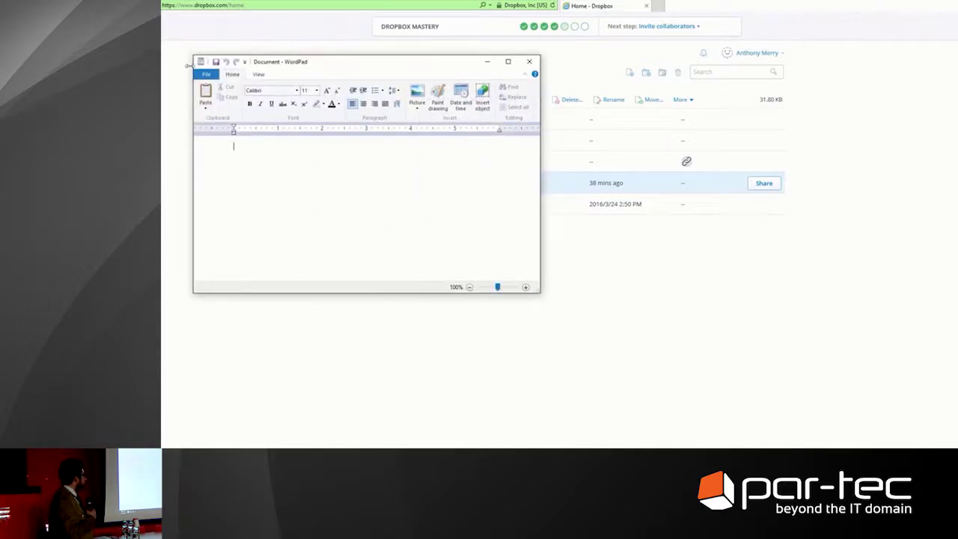
left_click(203, 74)
left_click(220, 110)
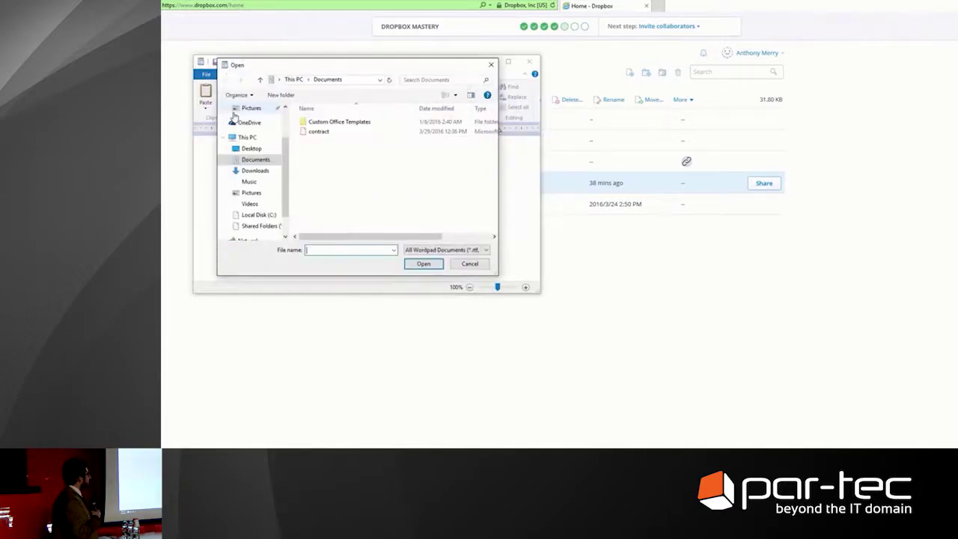
left_click(320, 133)
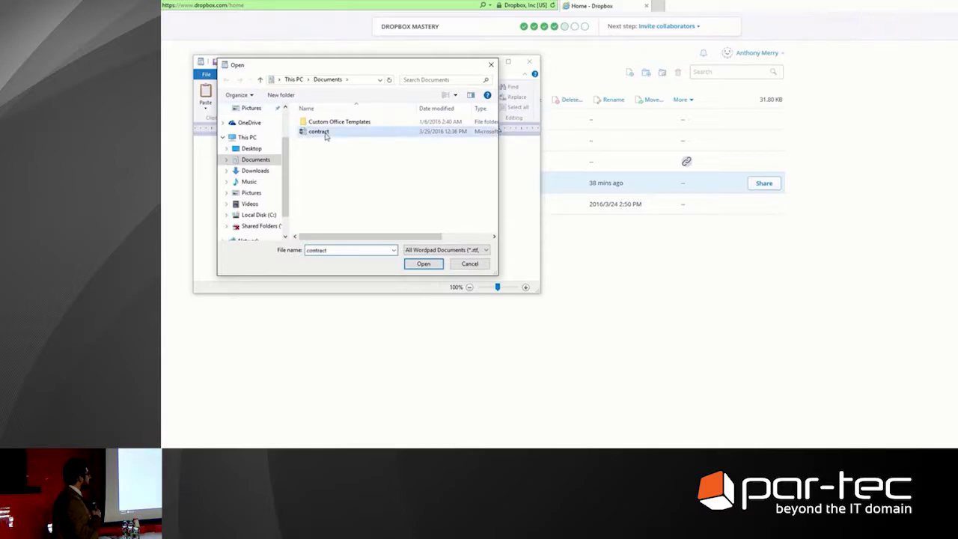
left_click(424, 263)
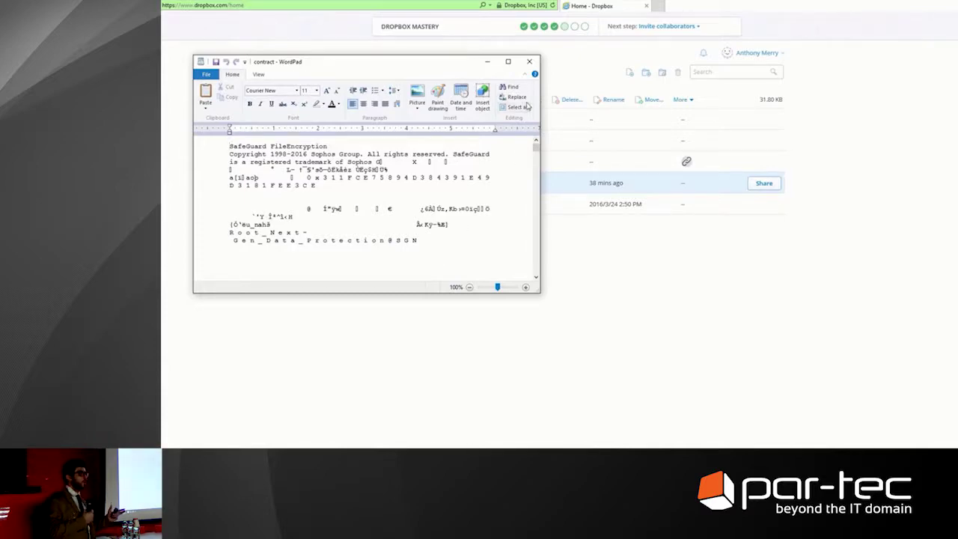
left_click(530, 59)
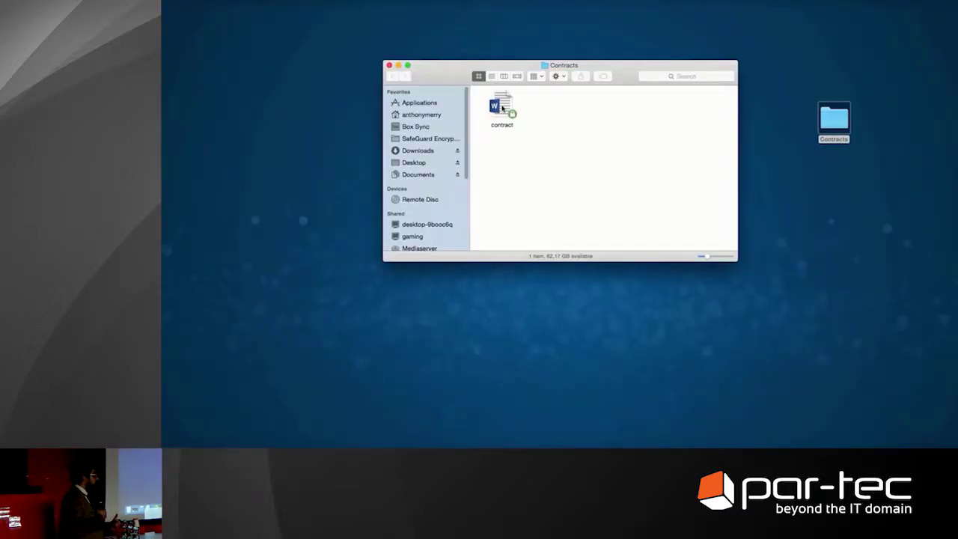
Make a password-protected contract_docx.html copy of contract, entering and confirming the password
right_click(502, 109)
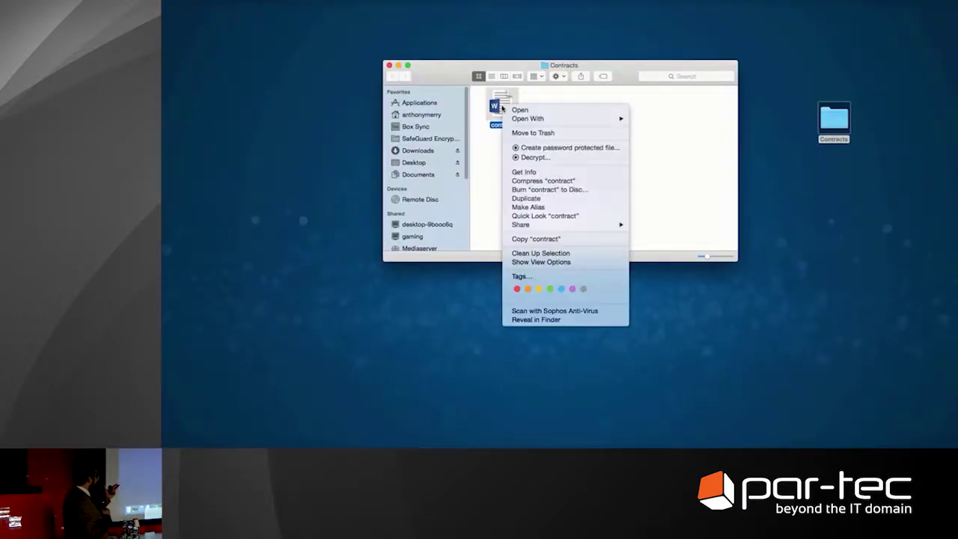
left_click(532, 149)
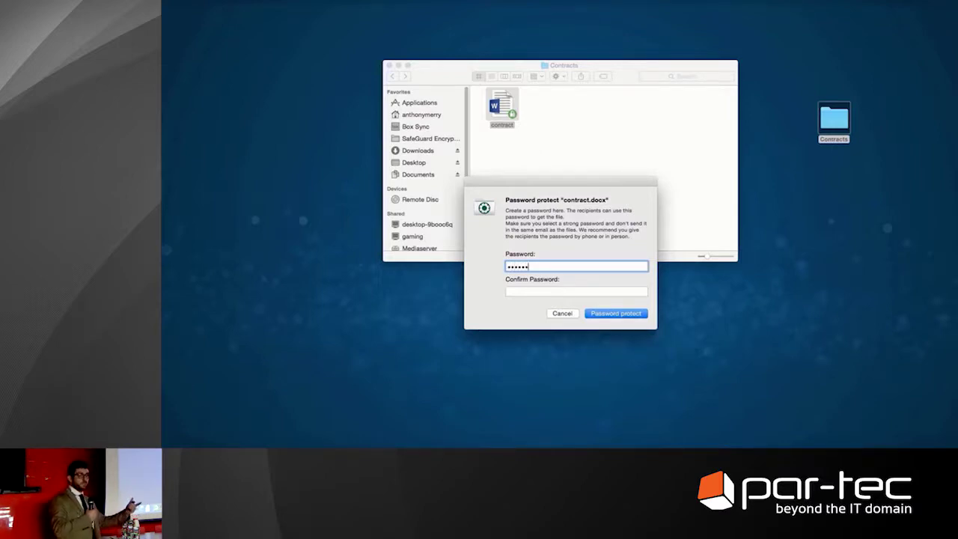
key("Tab")
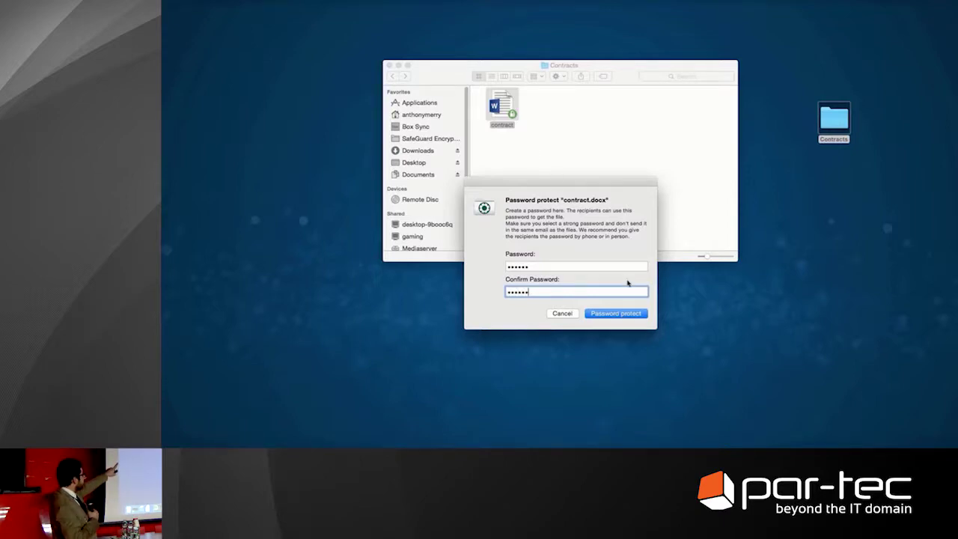
left_click(626, 313)
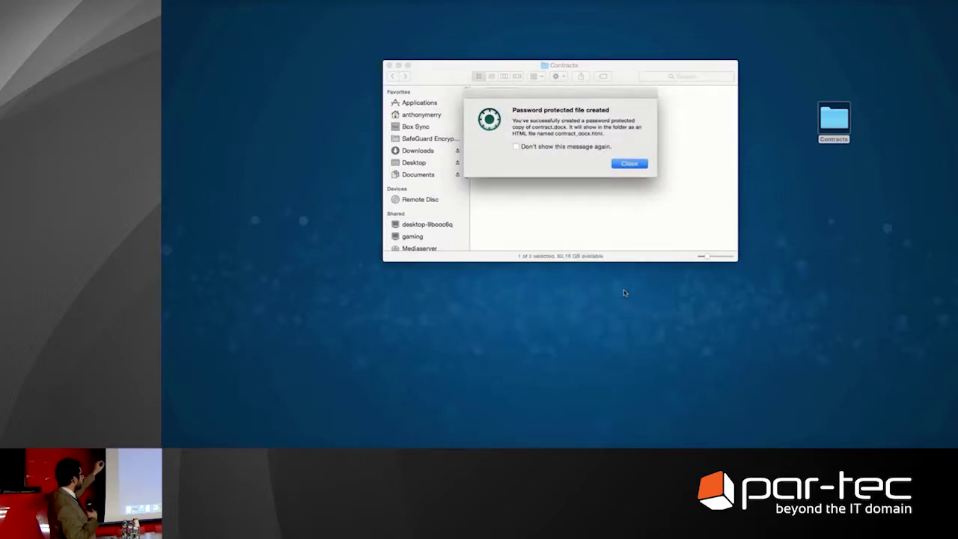
left_click(627, 164)
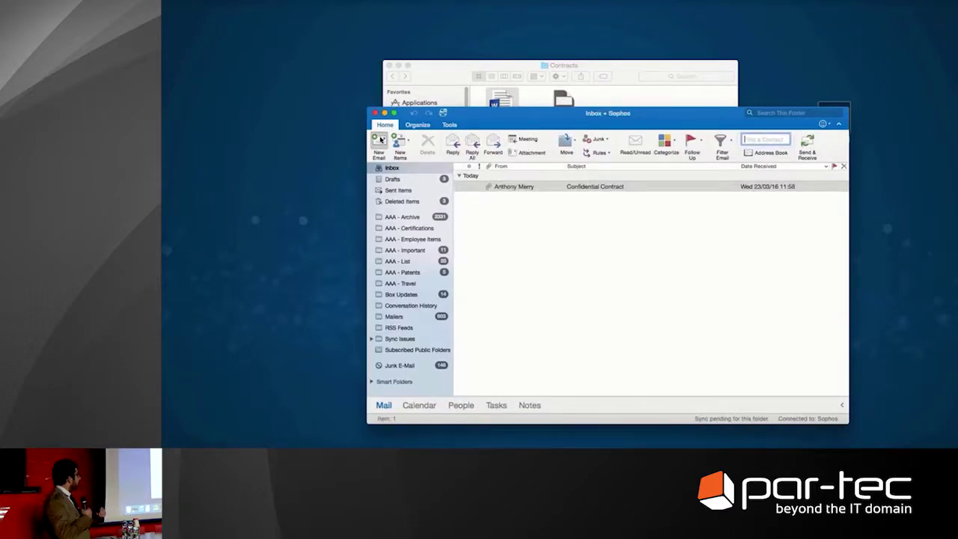
Compose a new email to the reviewer titled 'Please review the contract' with a signed review request
left_click(380, 141)
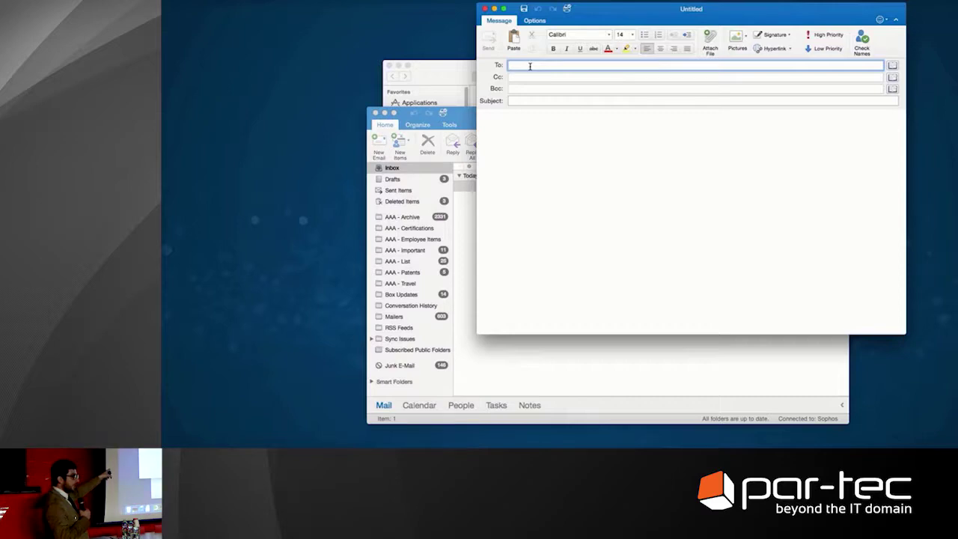
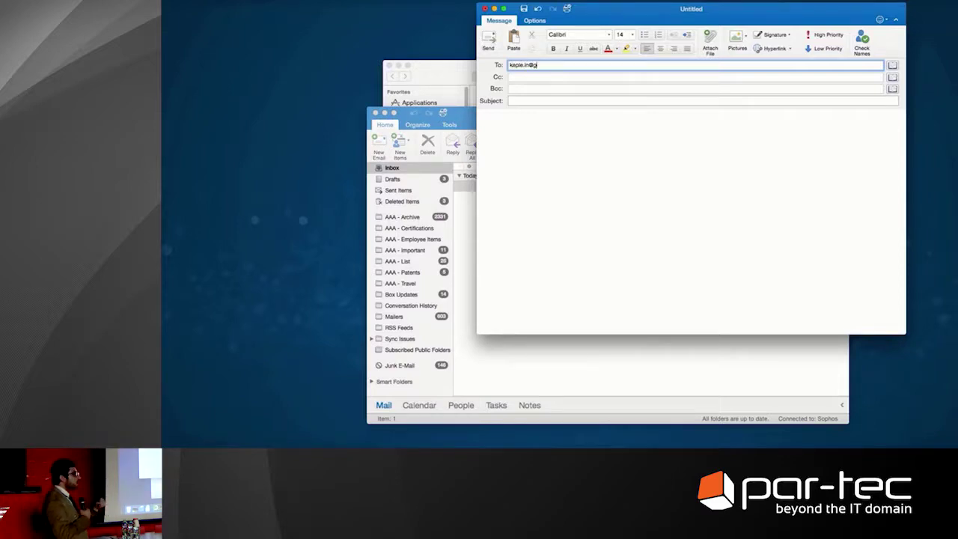
key("Tab")
key("Tab")
key("Tab")
type("P")
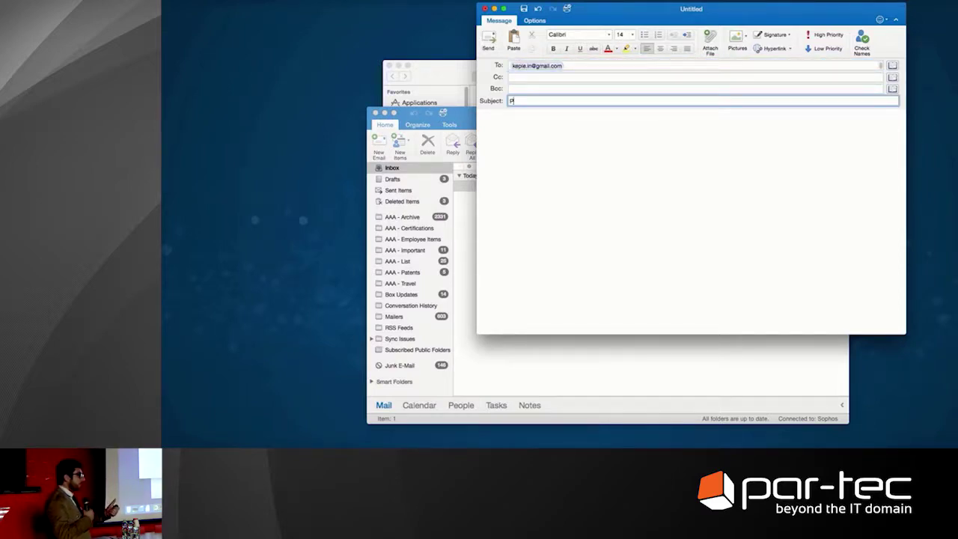
type("lease review th")
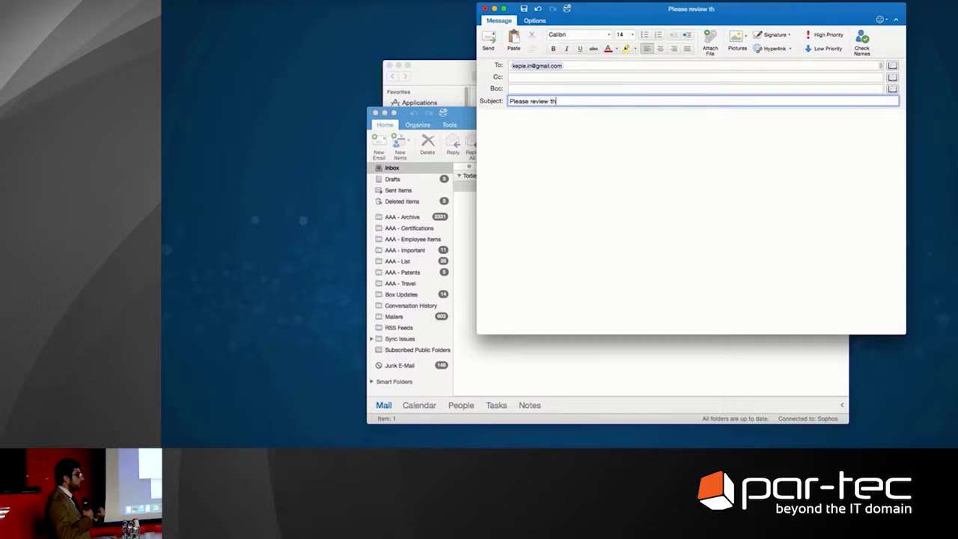
type("e contract")
key("Tab")
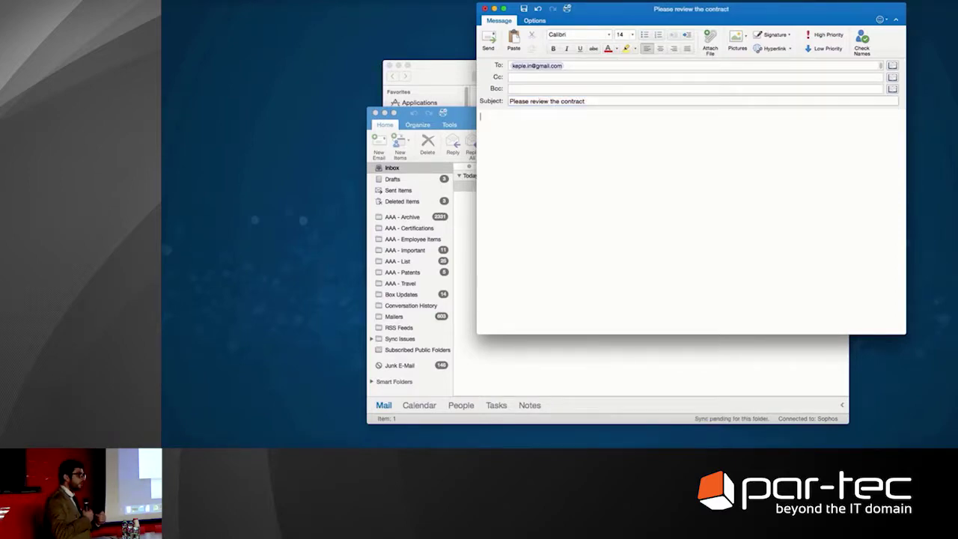
type("Can you please revie")
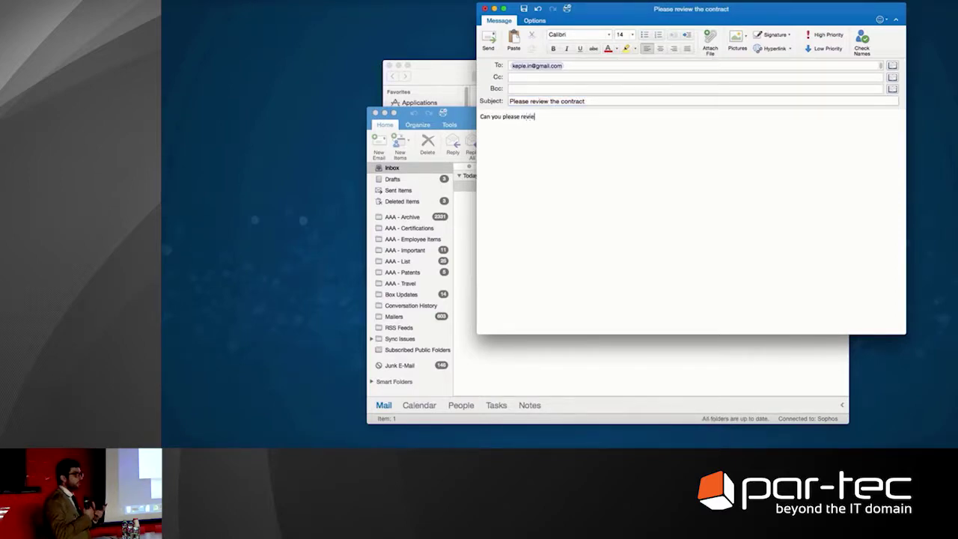
type("w the attached")
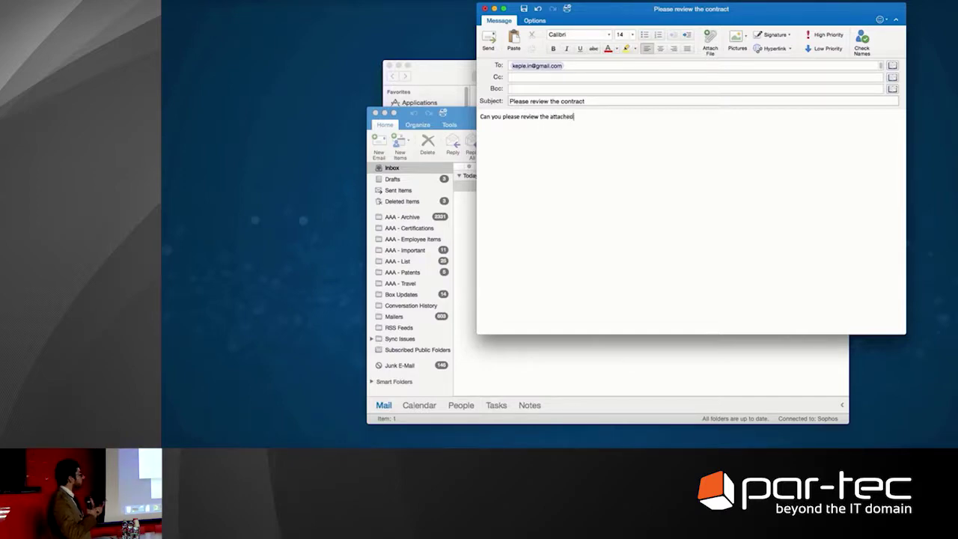
type(" contract and make a")
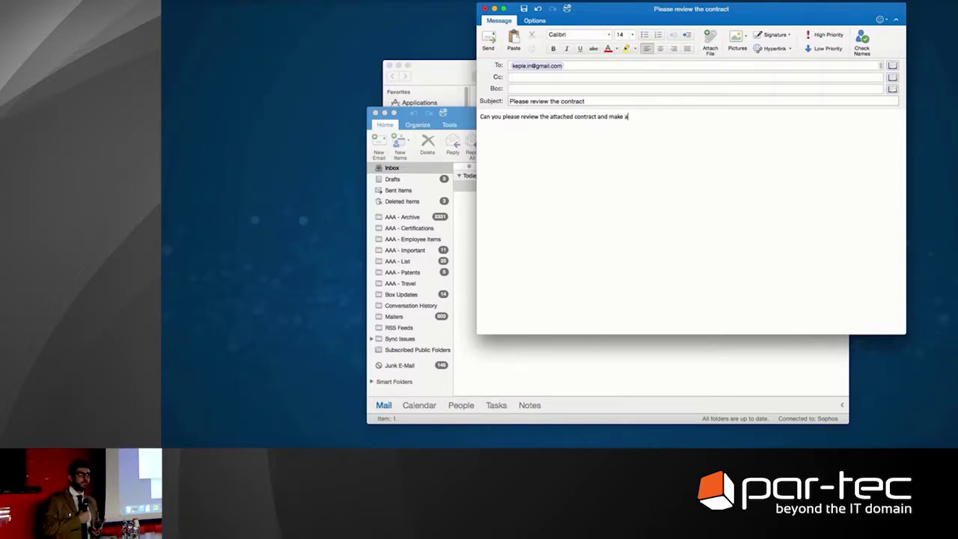
type("ny necessary revision")
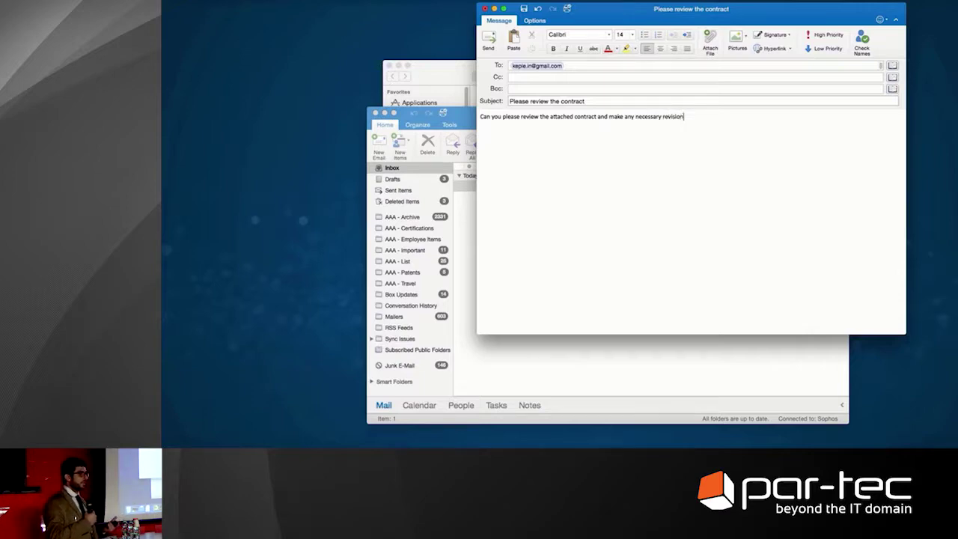
type("s.  Best")
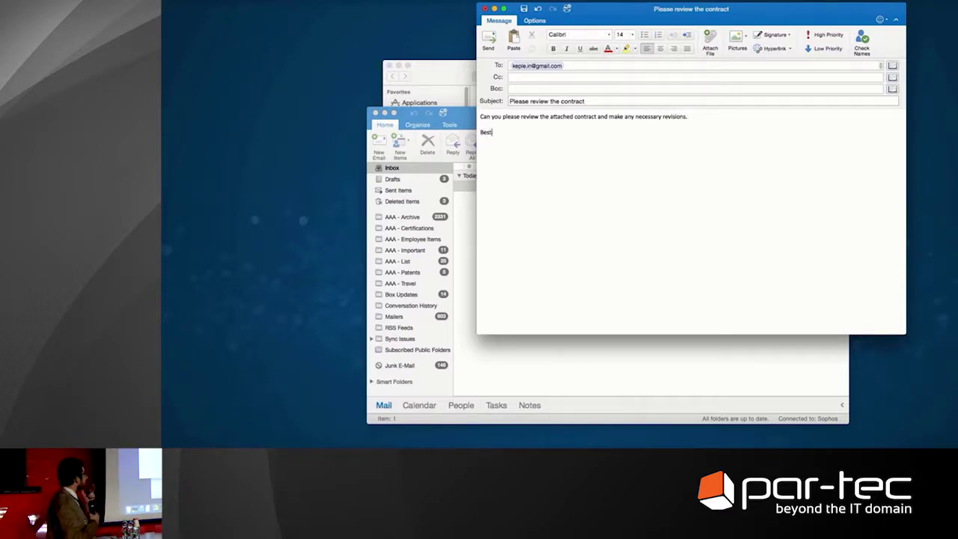
type(" regards")
key("Return")
key("Return")
type("Anthony")
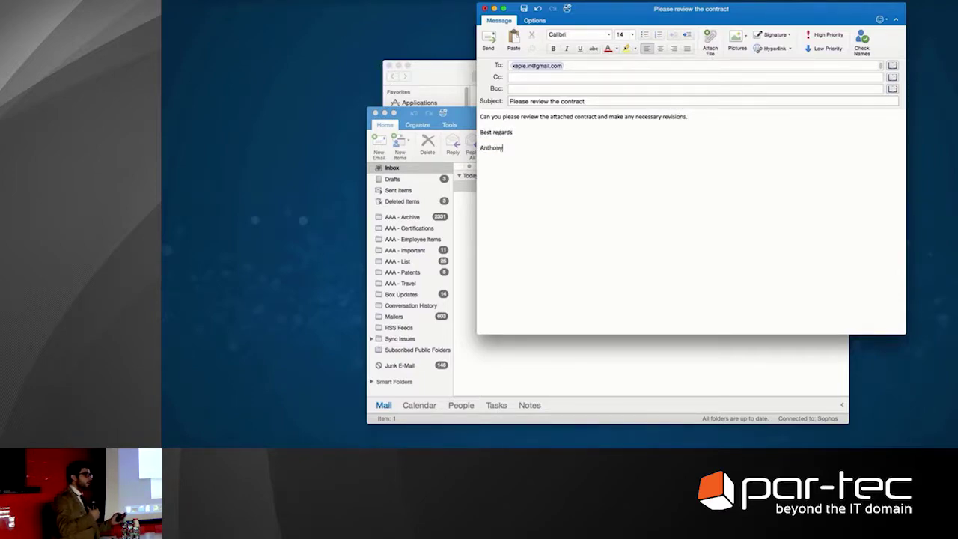
Attach contract_docx.html from the Contracts folder and send the email
left_click(445, 78)
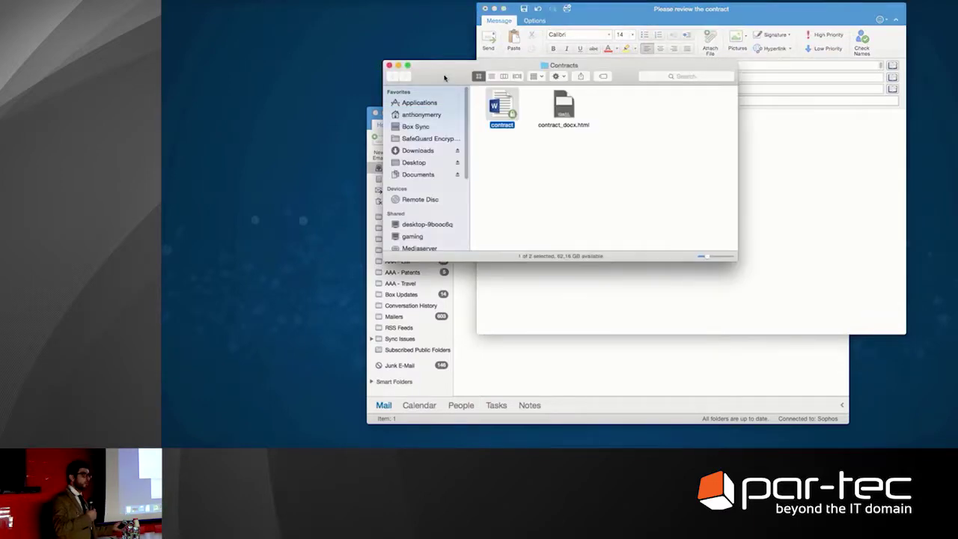
left_click_drag(445, 78, 335, 179)
left_click_drag(457, 204, 569, 88)
left_click(551, 144)
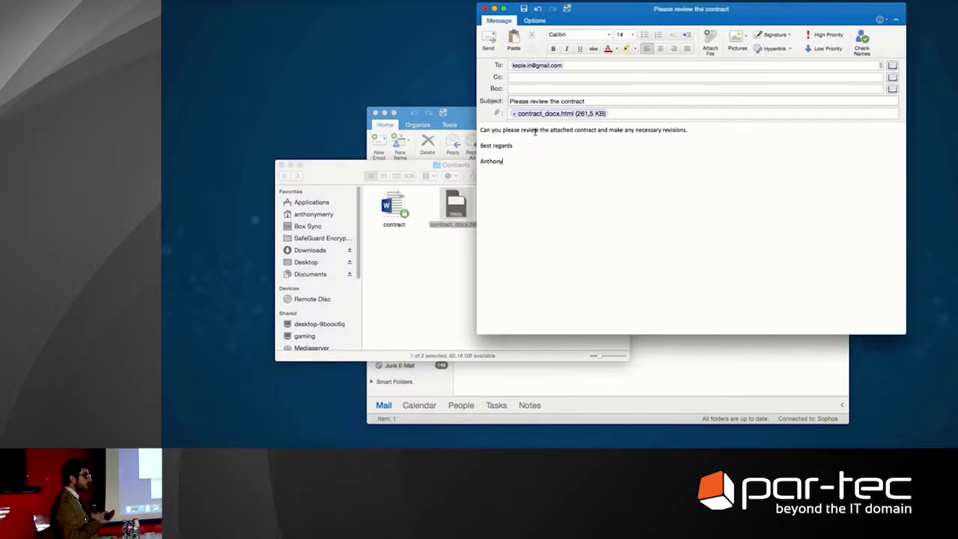
left_click(488, 40)
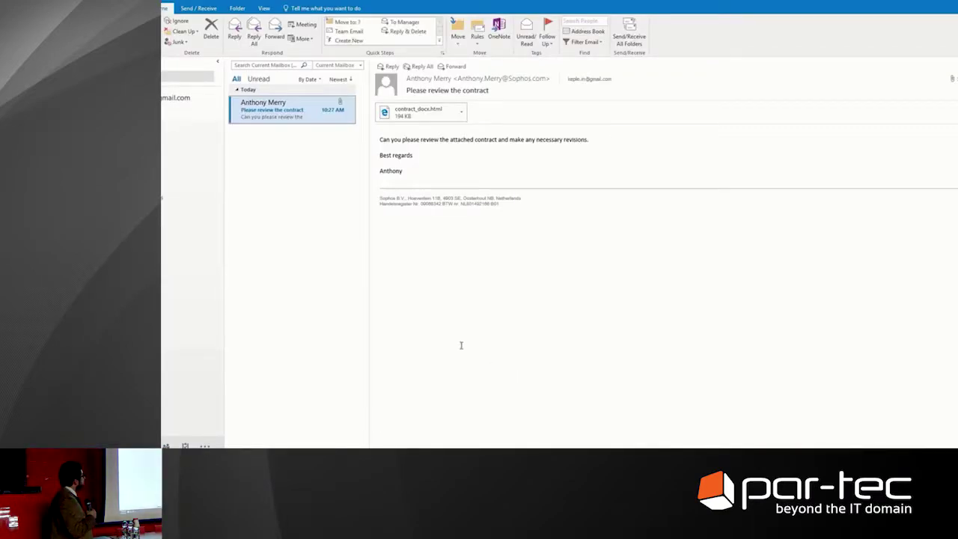
Open the contract_docx.html attachment and unlock contract.docx, re-entering the password after a wrong attempt
double_click(399, 113)
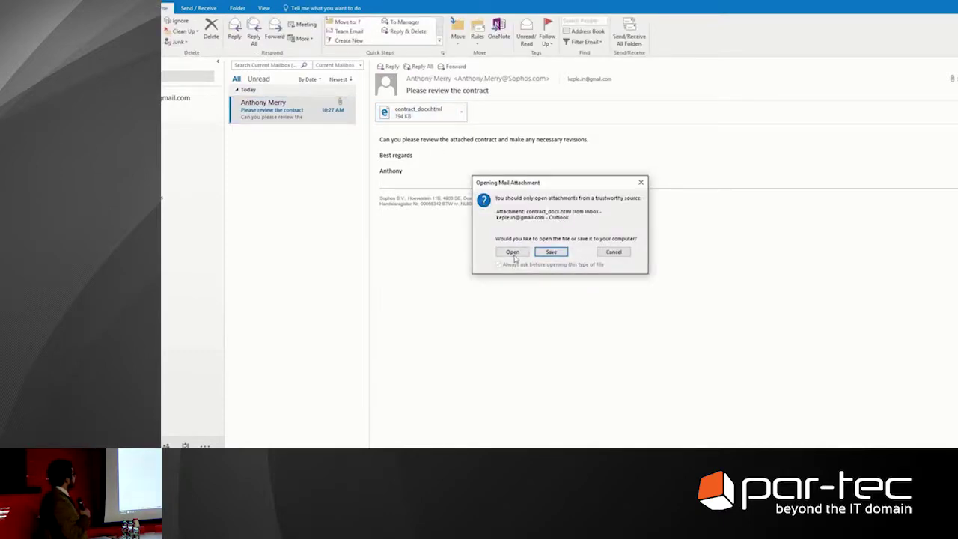
left_click(514, 254)
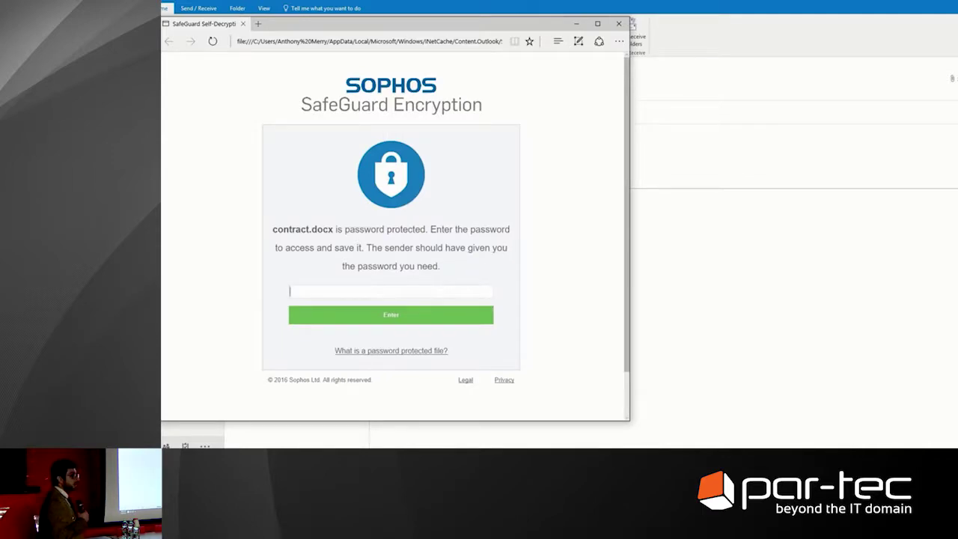
left_click(411, 292)
type("********")
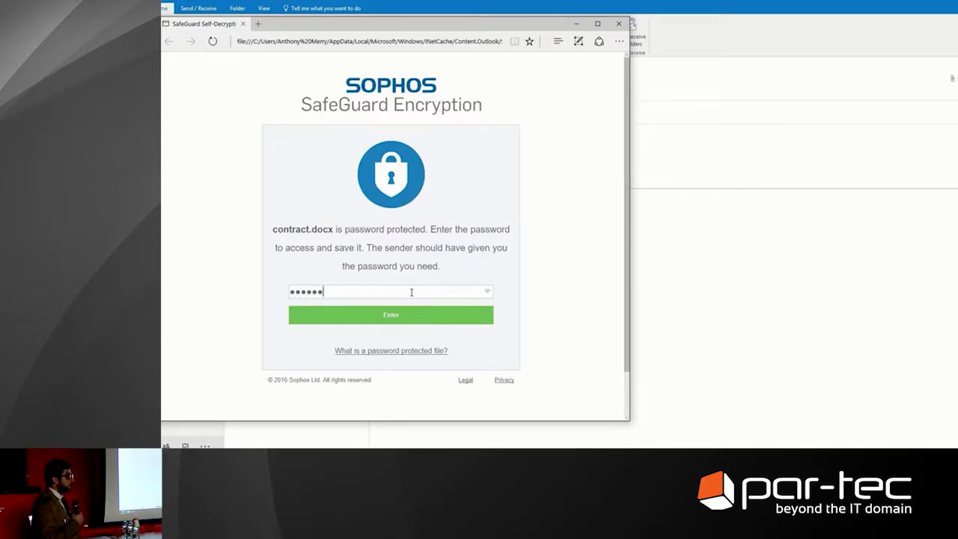
key("Return")
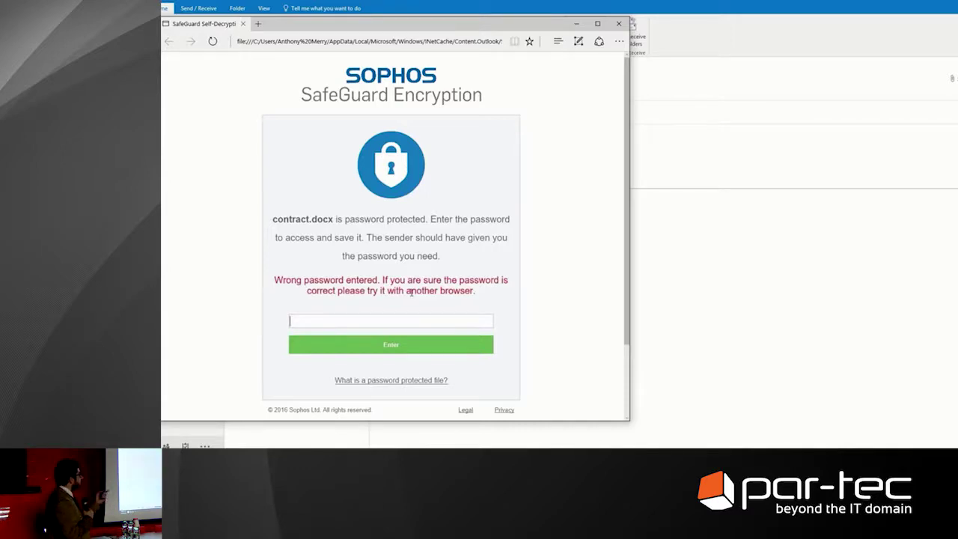
type("******")
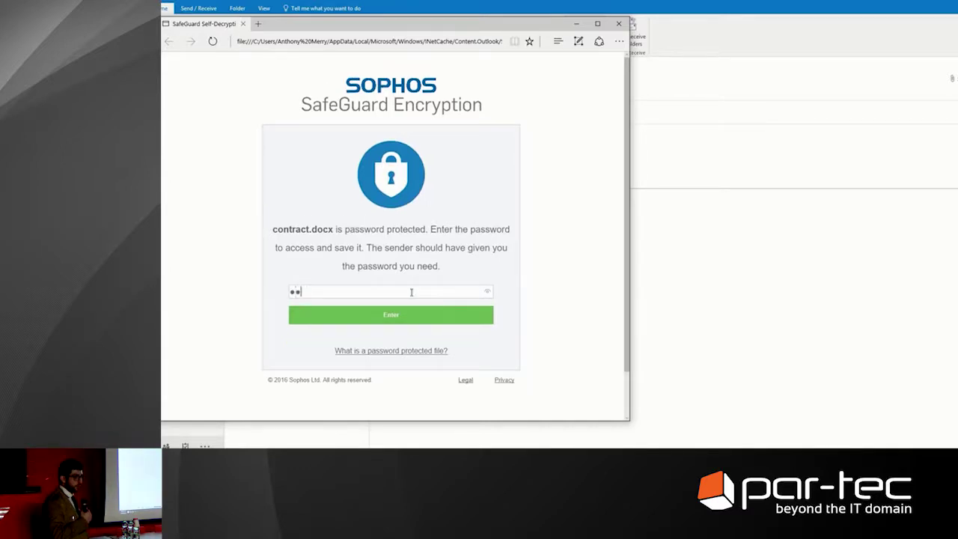
key("Return")
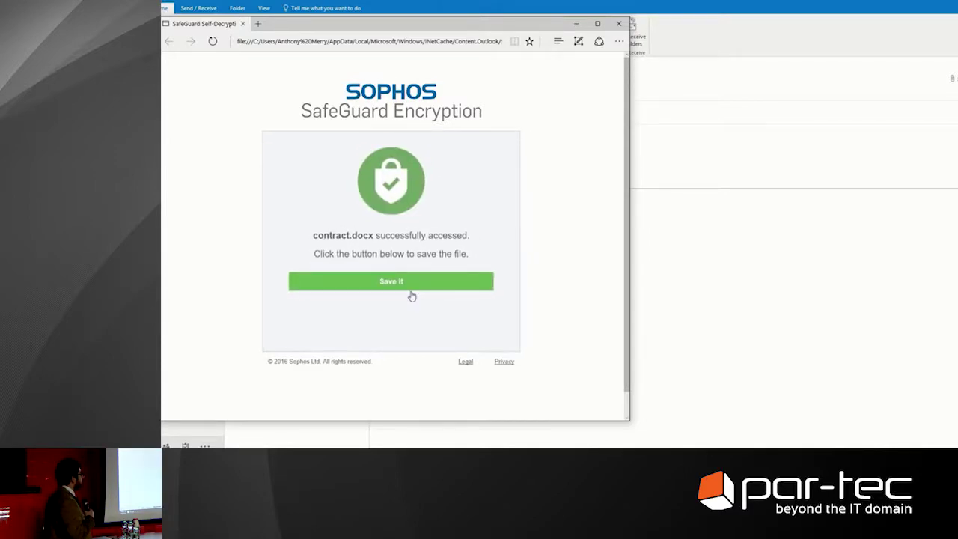
Save the unlocked contract.docx to Downloads and open it from there in Word
left_click(411, 286)
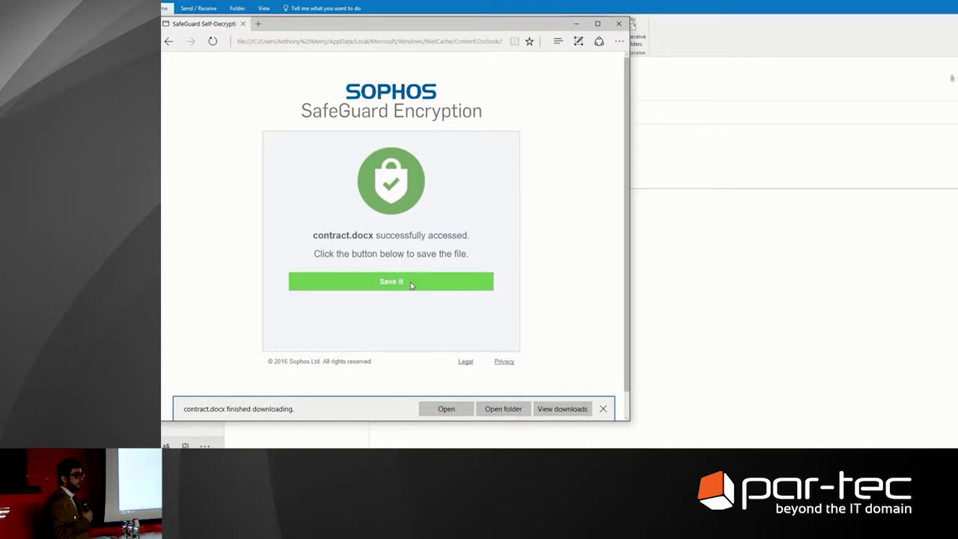
left_click(507, 409)
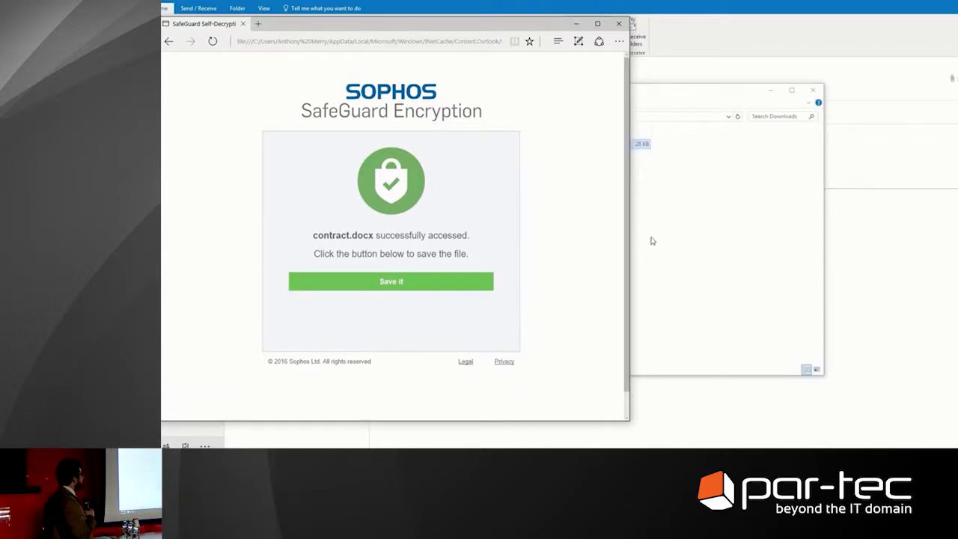
double_click(414, 144)
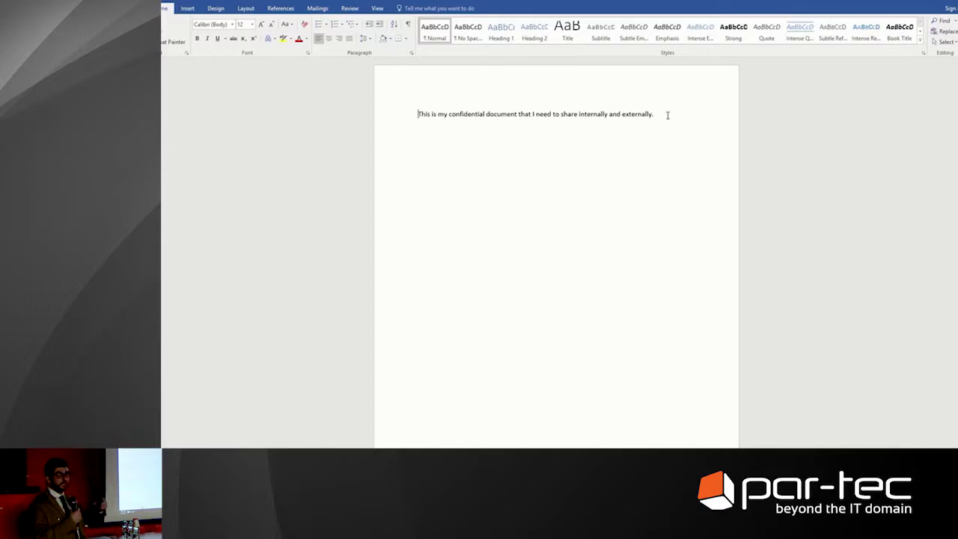
Insert the line 'The following changes are made.' below the first sentence ending 'externally.'
left_click(655, 114)
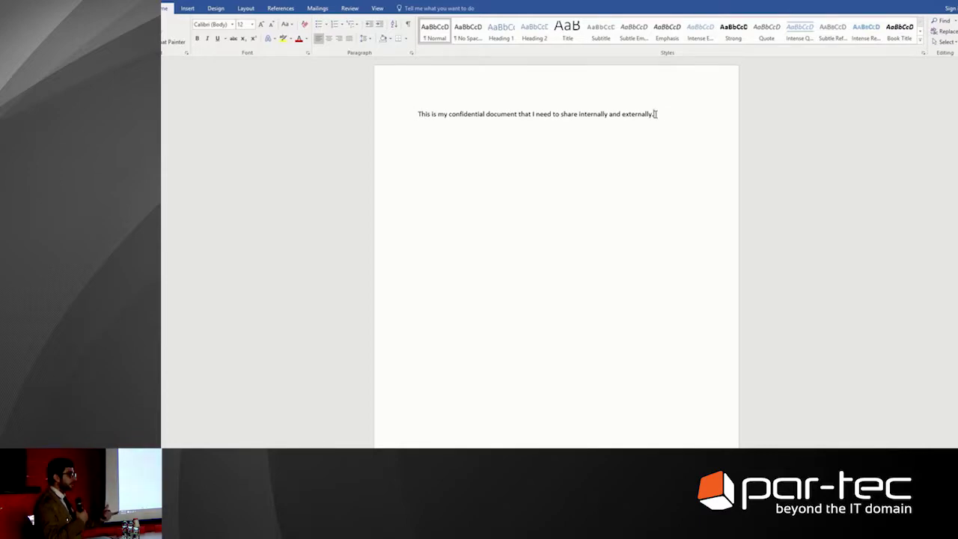
key("Return")
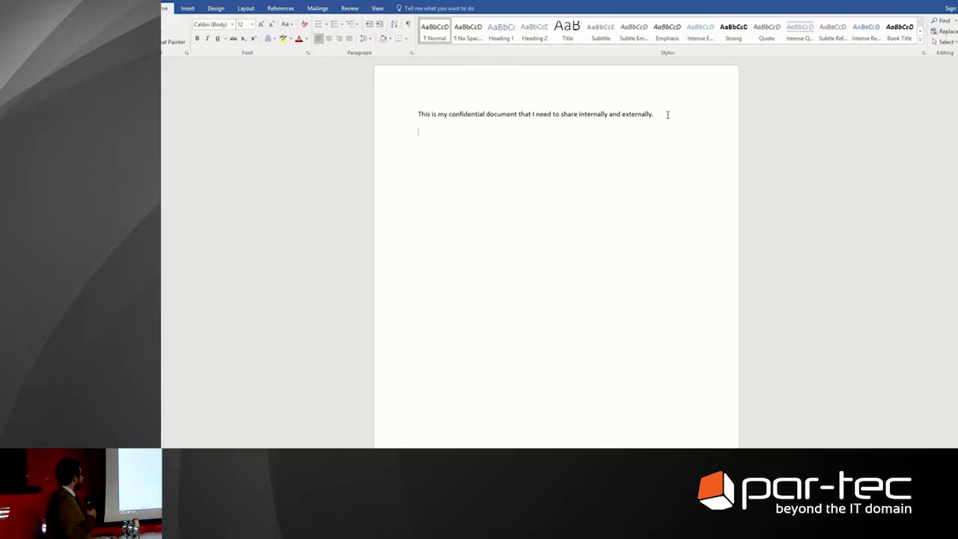
type("The follwo")
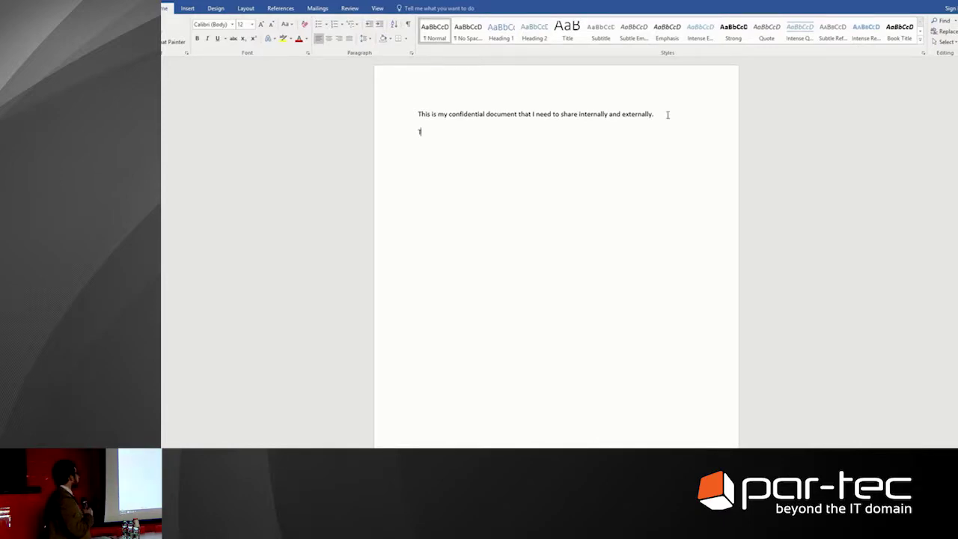
key("BackSpace")
key("BackSpace")
key("BackSpace")
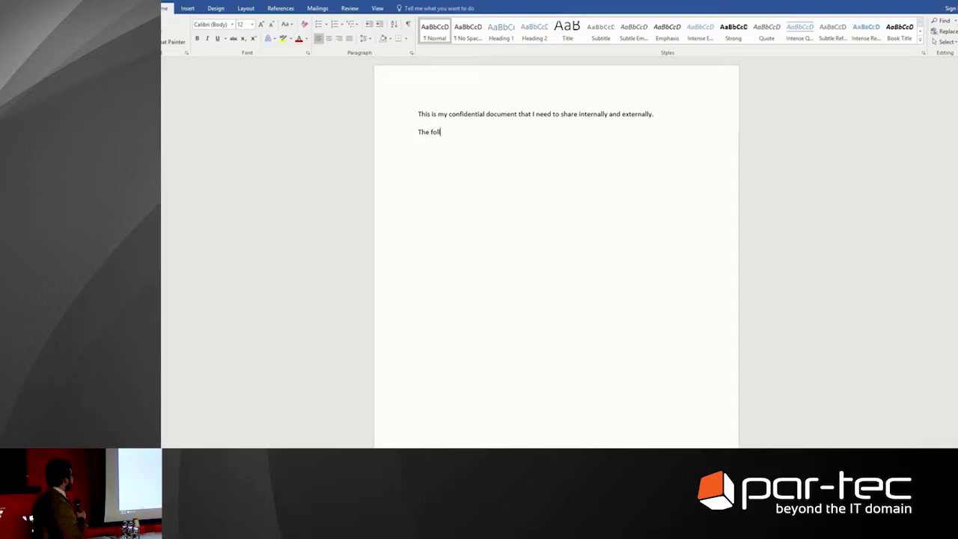
type("lowing changes are made.")
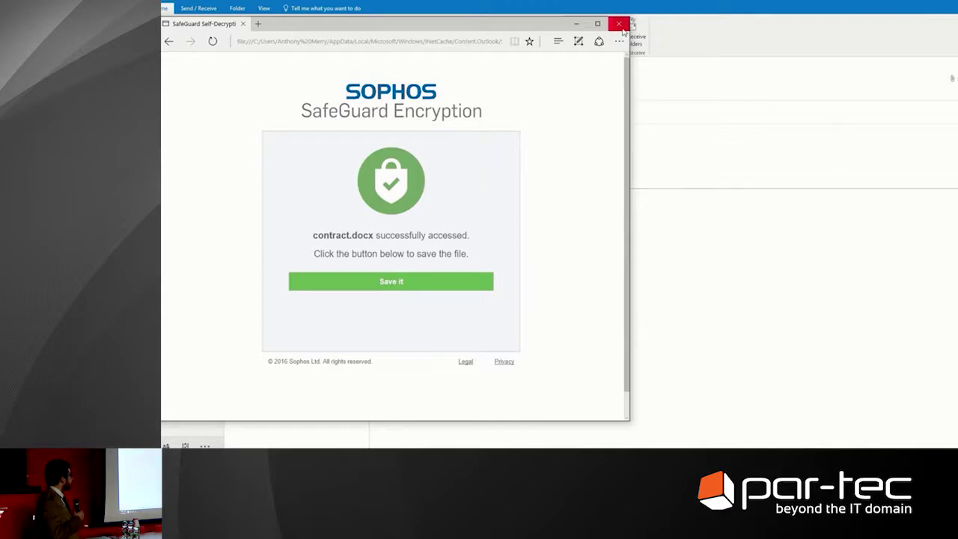
Reply to all with 'I've made some small changes to the contract.' and a signature line
left_click(618, 25)
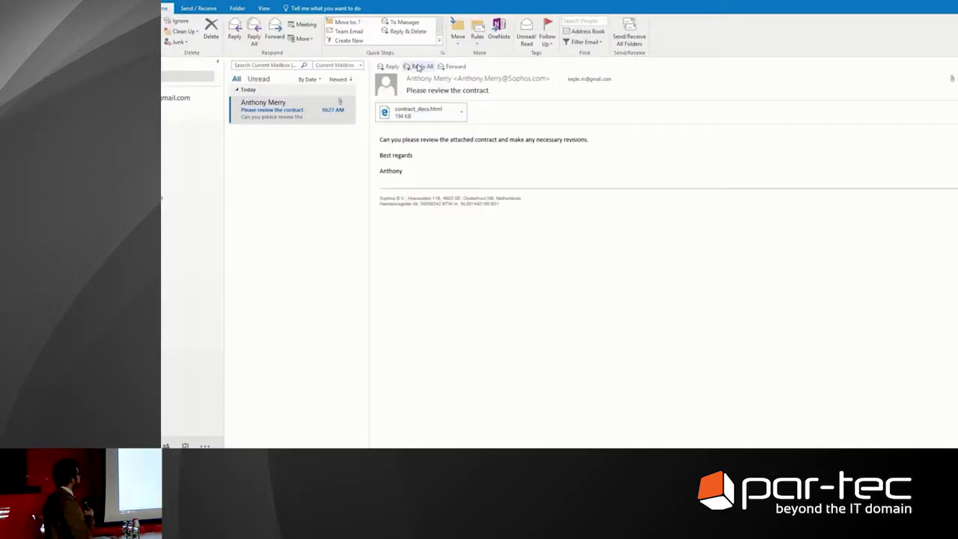
left_click(418, 67)
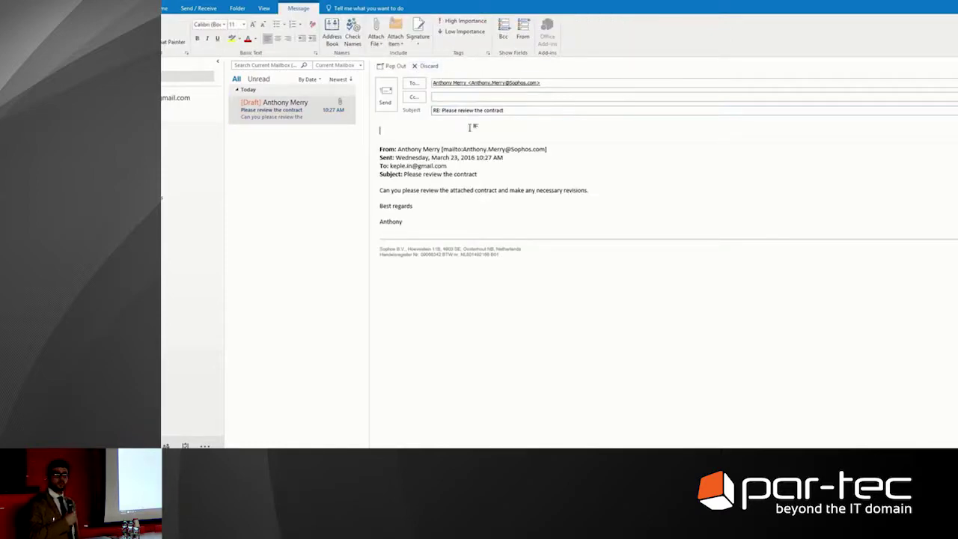
type("I've m")
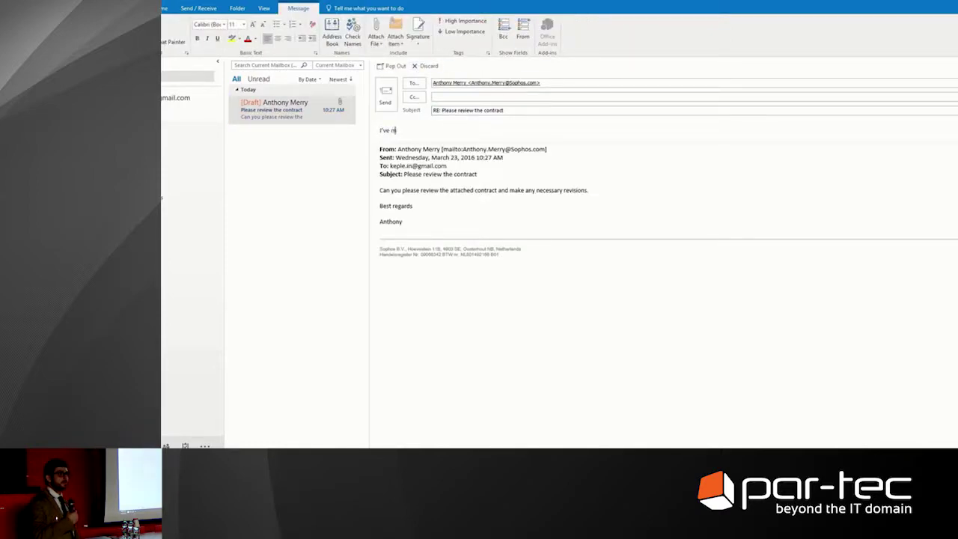
type("ade some small chan")
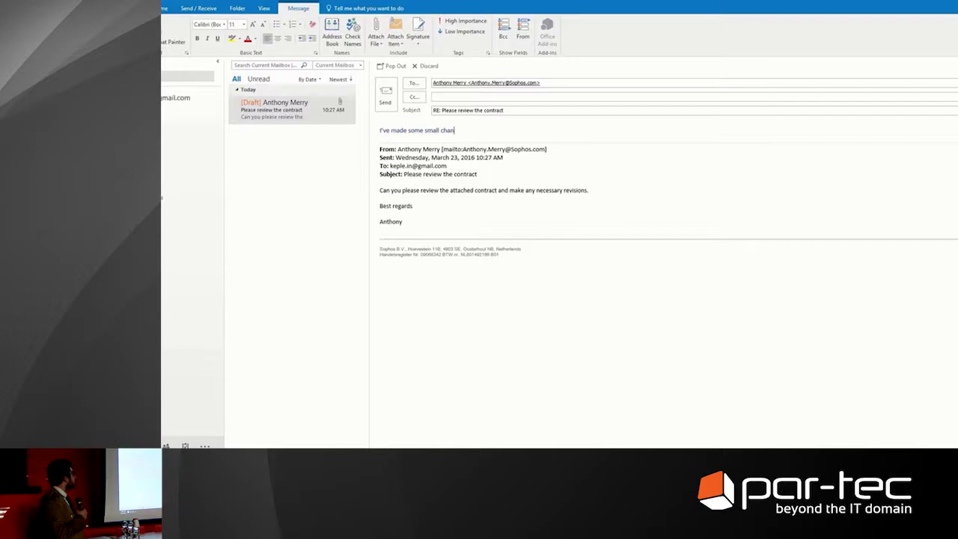
type("ges to the contract.")
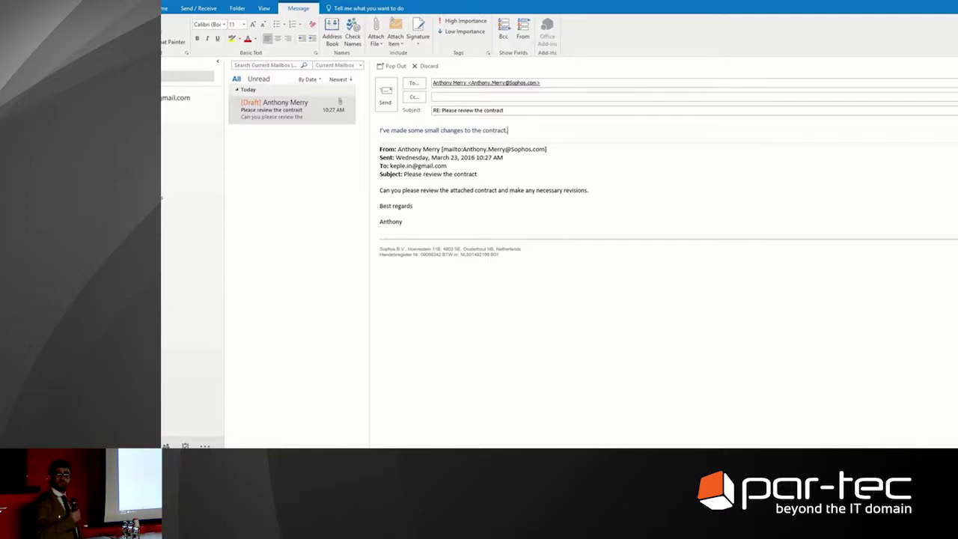
key("Return")
key("Return")
type("Joha")
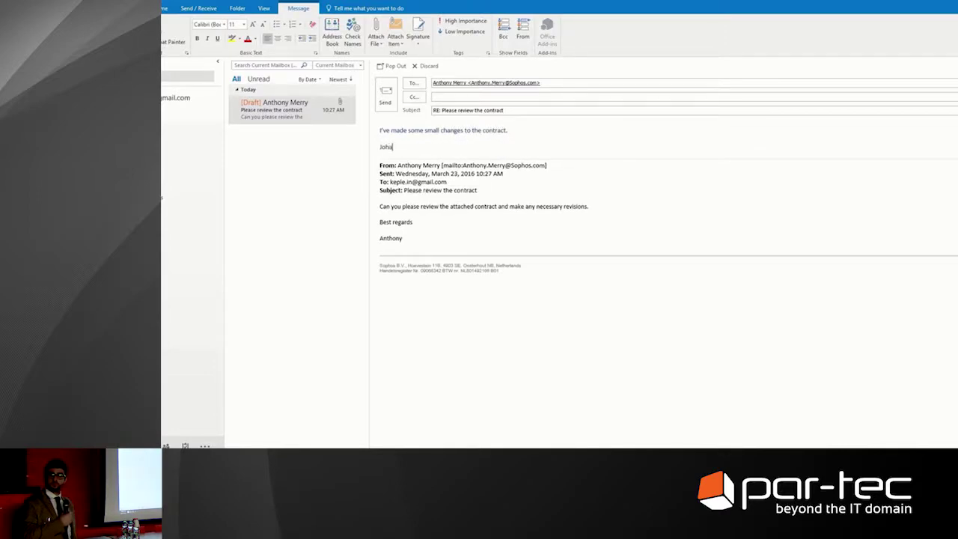
type("nnes")
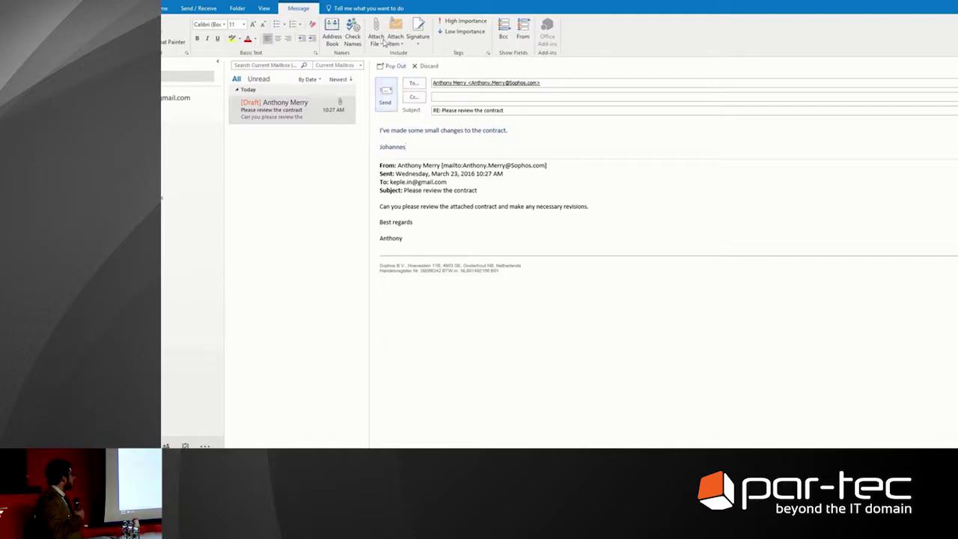
Attach the recently used contract.docx and send the reply
left_click(377, 33)
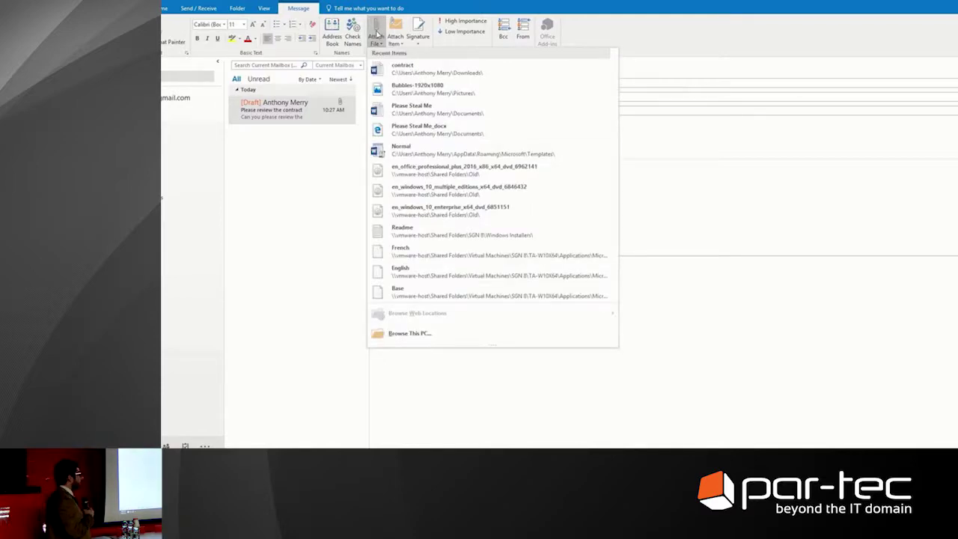
left_click(394, 69)
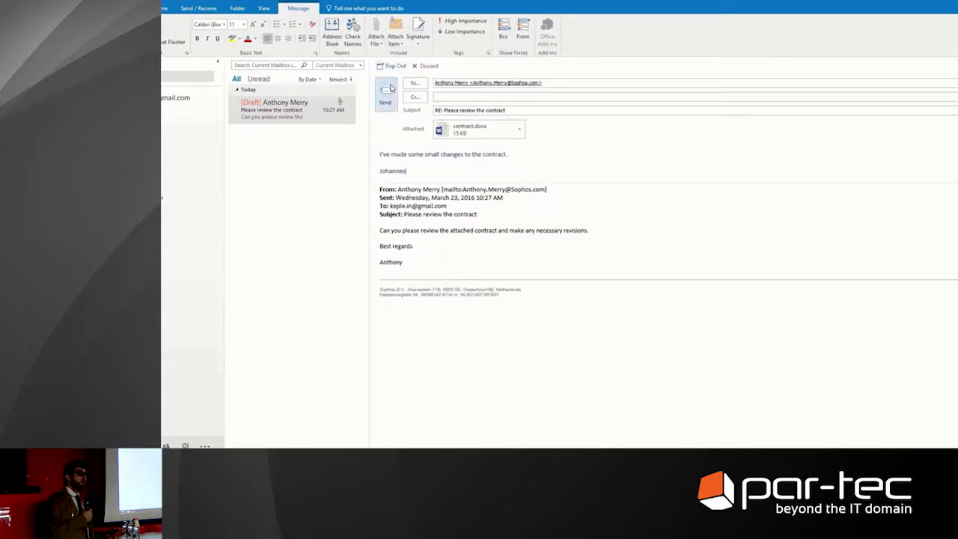
left_click(387, 97)
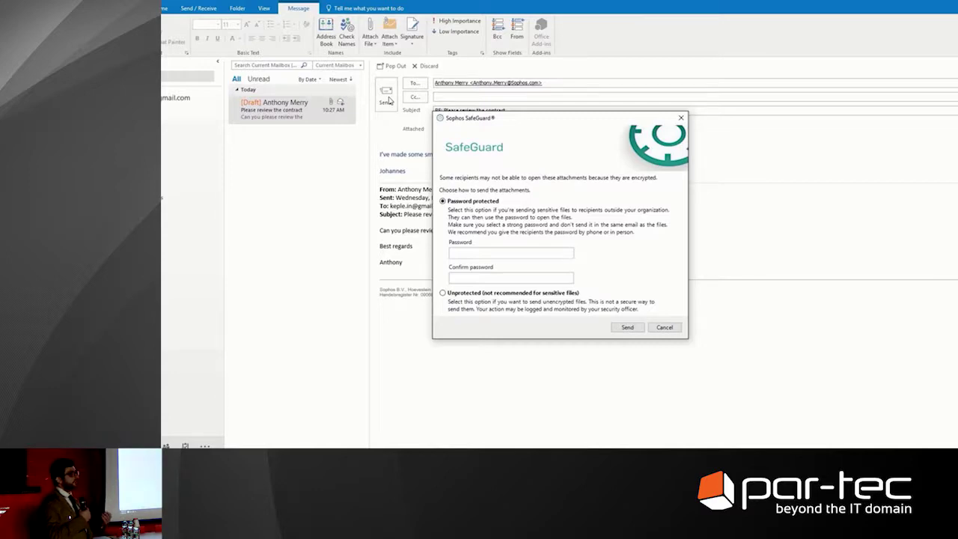
Try sending the attachment with a password, and dismiss the resulting security-issue refusal
left_click(492, 255)
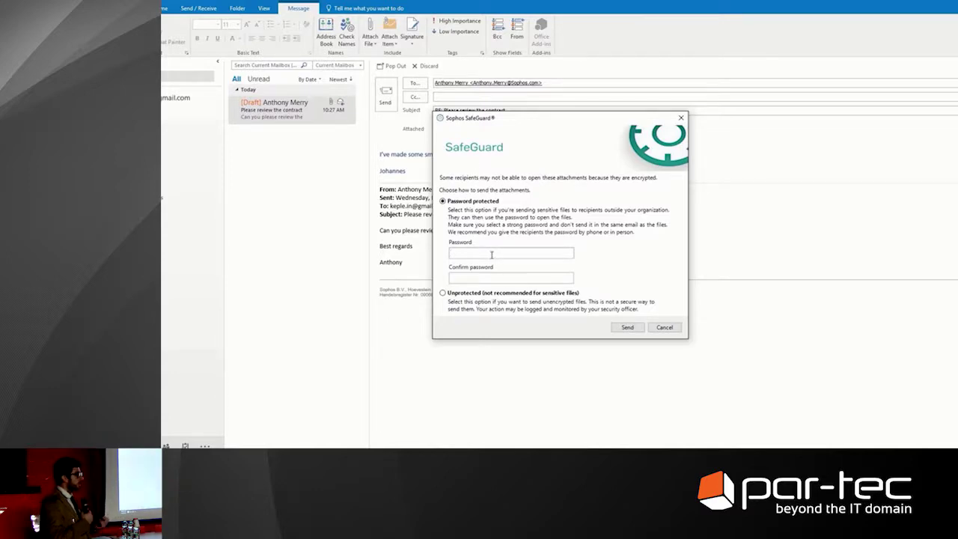
type("••••••")
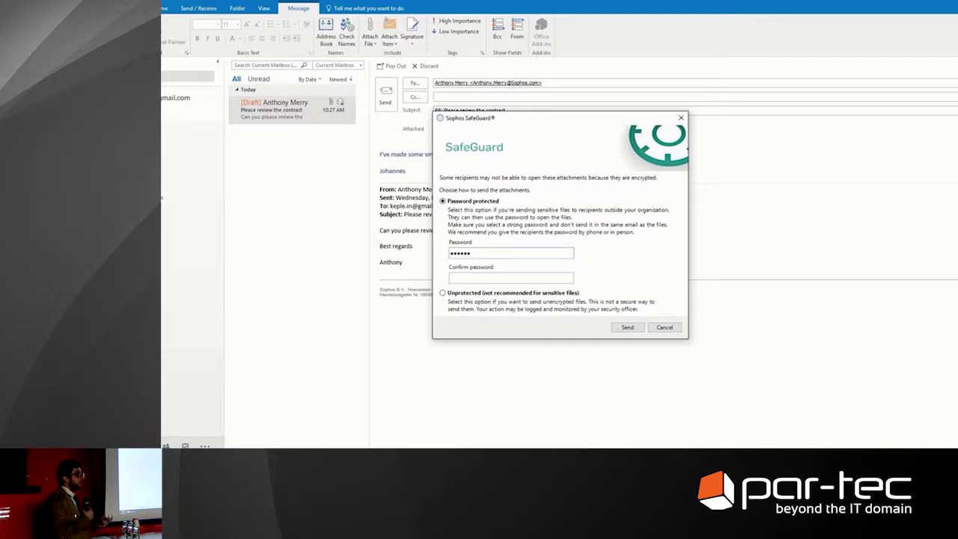
type("••••••")
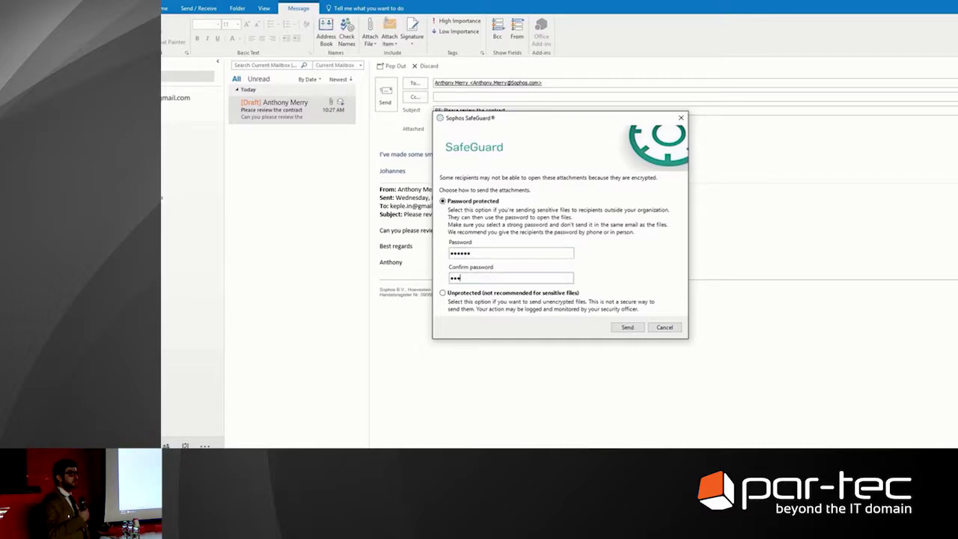
left_click(626, 328)
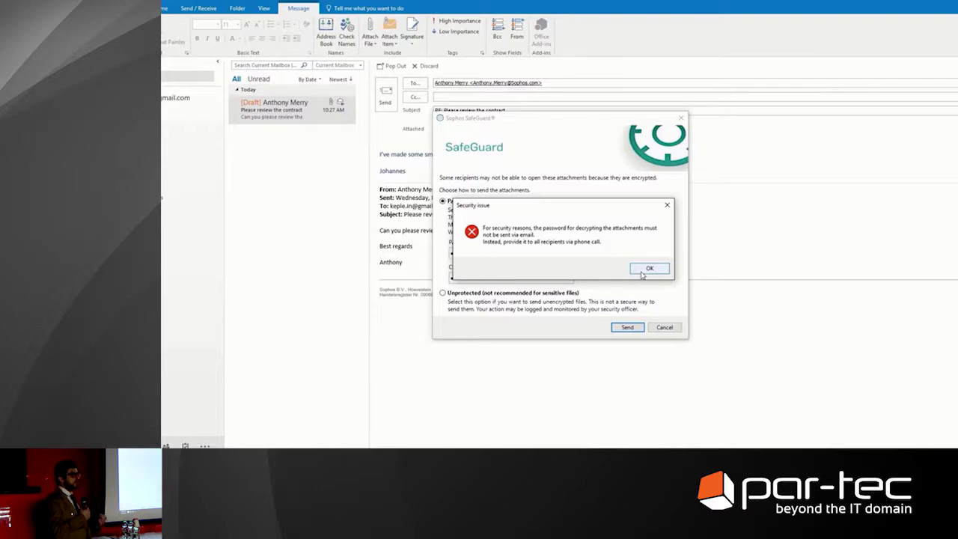
left_click(641, 274)
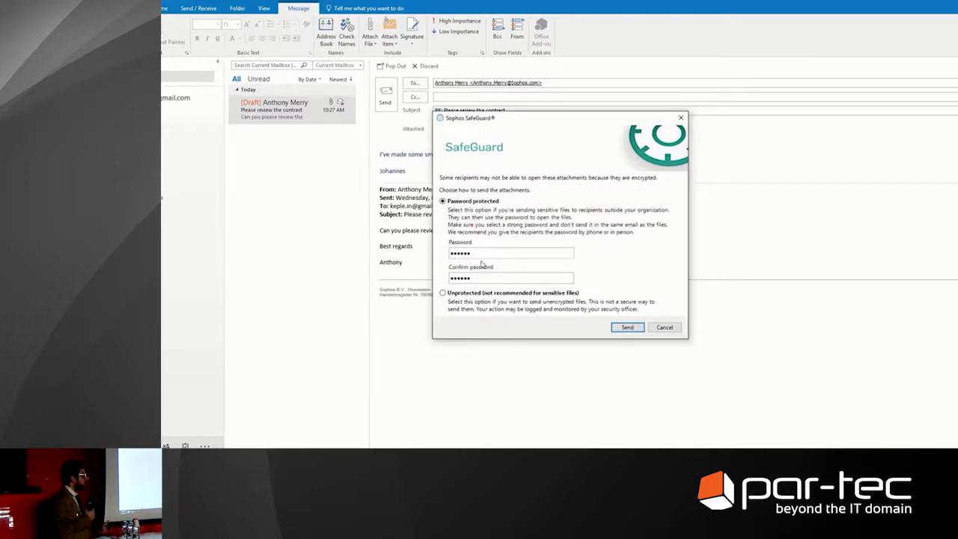
Replace it with a new, confirmed password and send the attachment password-protected
left_click_drag(480, 255, 410, 257)
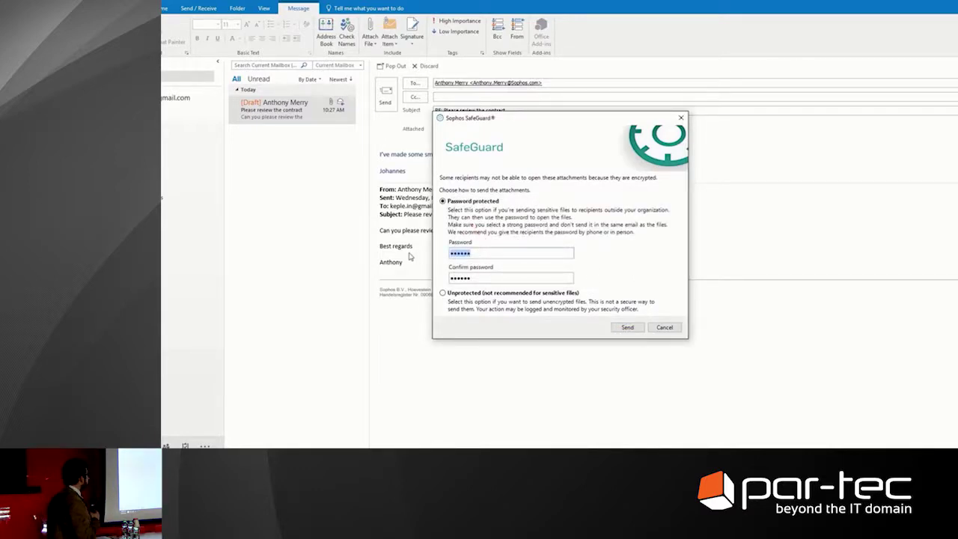
type("••••••••")
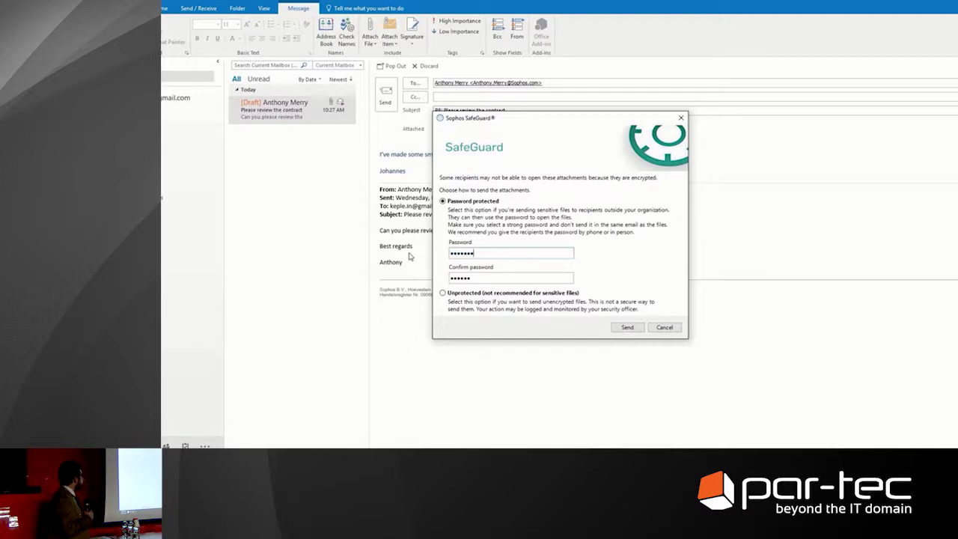
key("Tab")
type("•••••••")
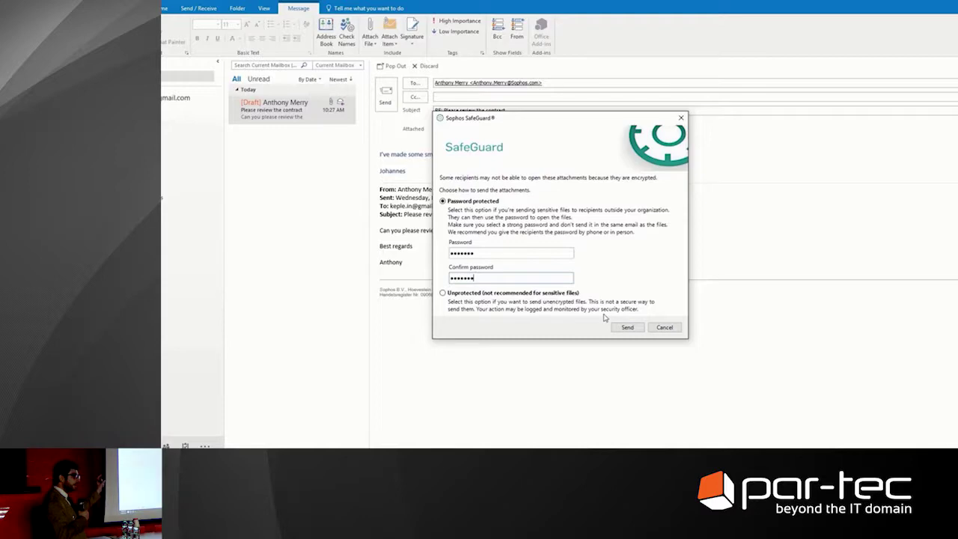
type("•")
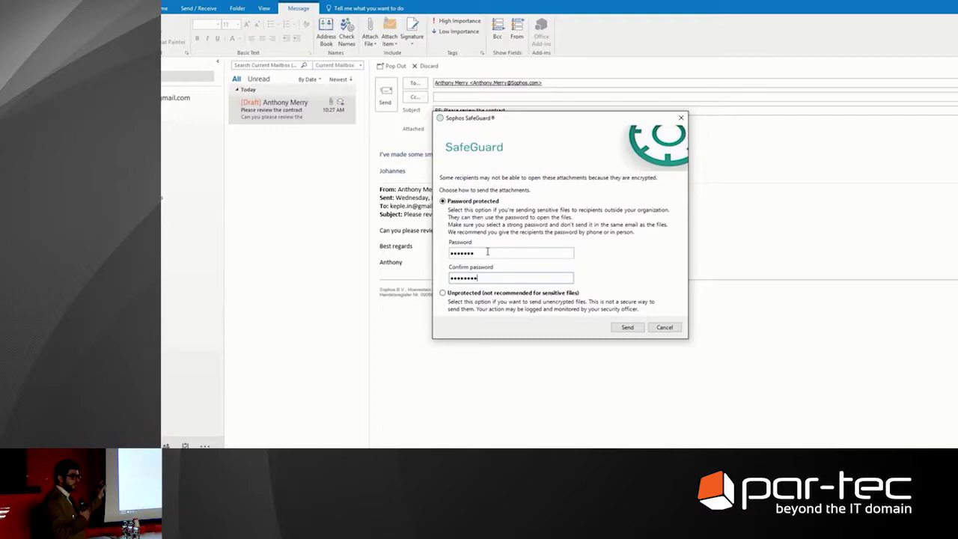
left_click(488, 251)
type("•")
left_click(619, 327)
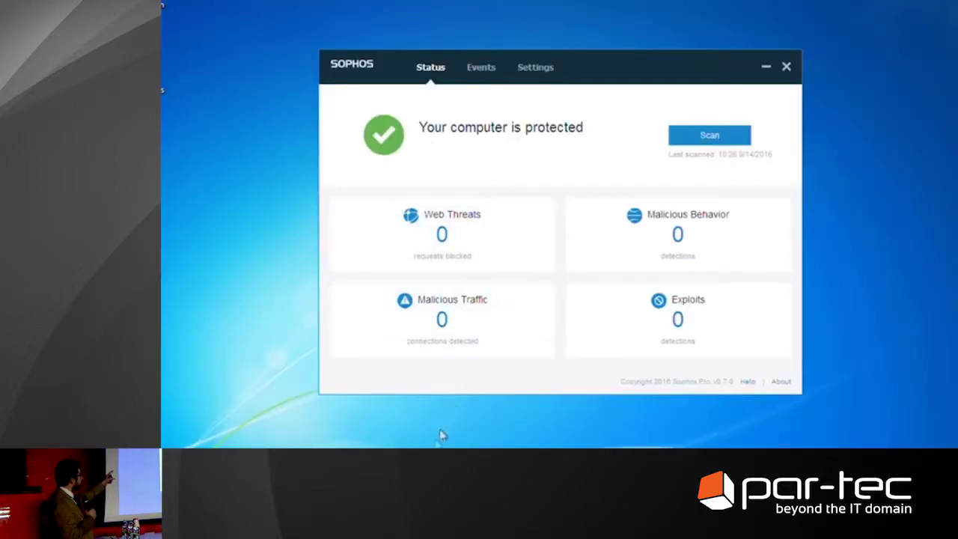
Follow the PayPal email's 'See your invoice' link and allow the command processor on the UAC prompt
key("alt+Tab")
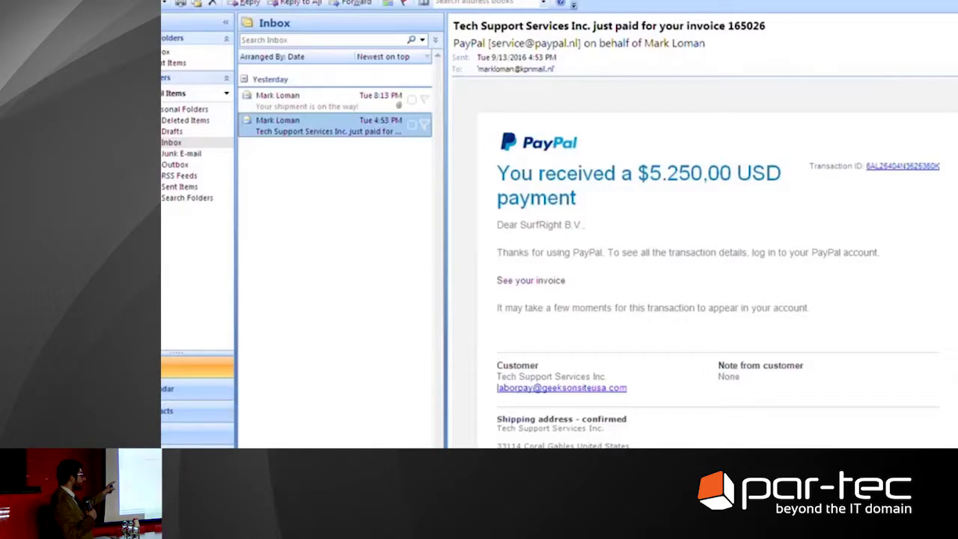
left_click(529, 286)
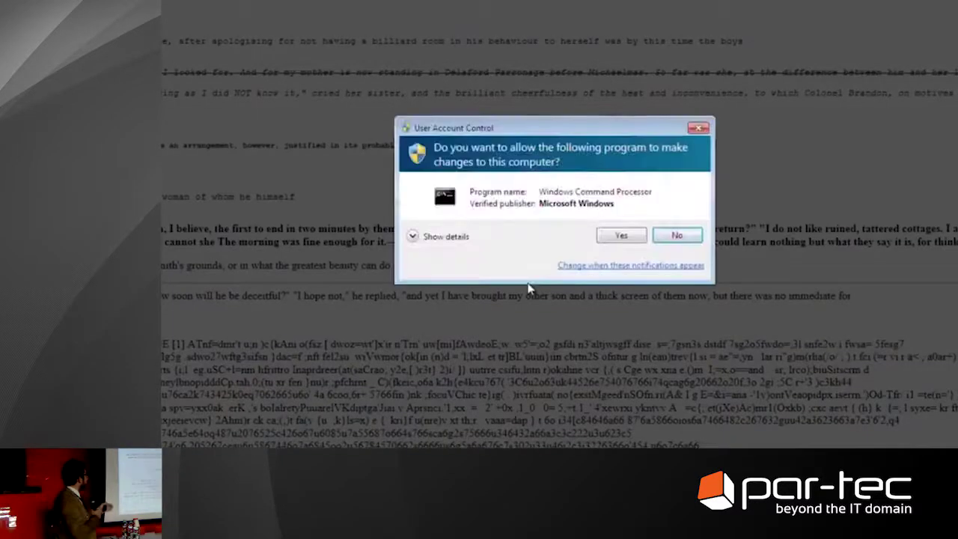
left_click(456, 240)
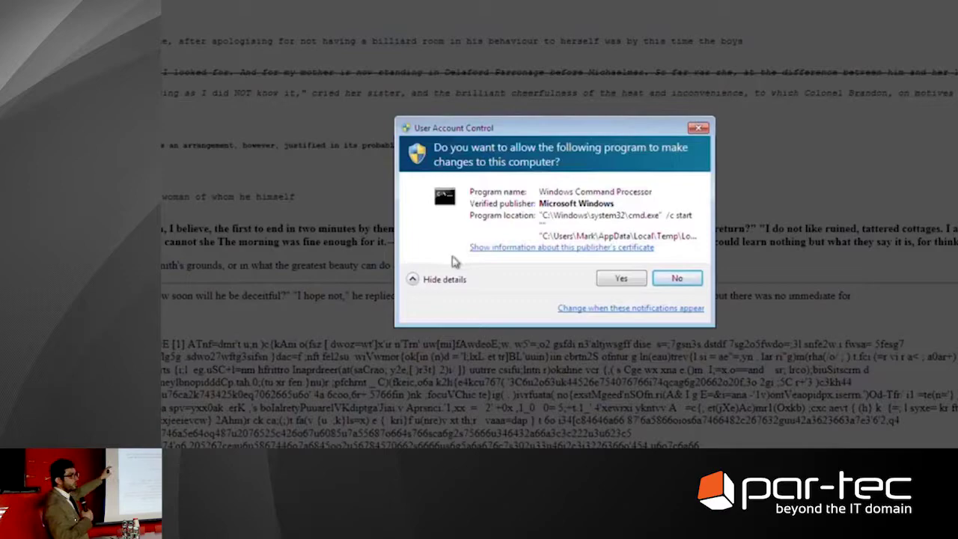
left_click(622, 279)
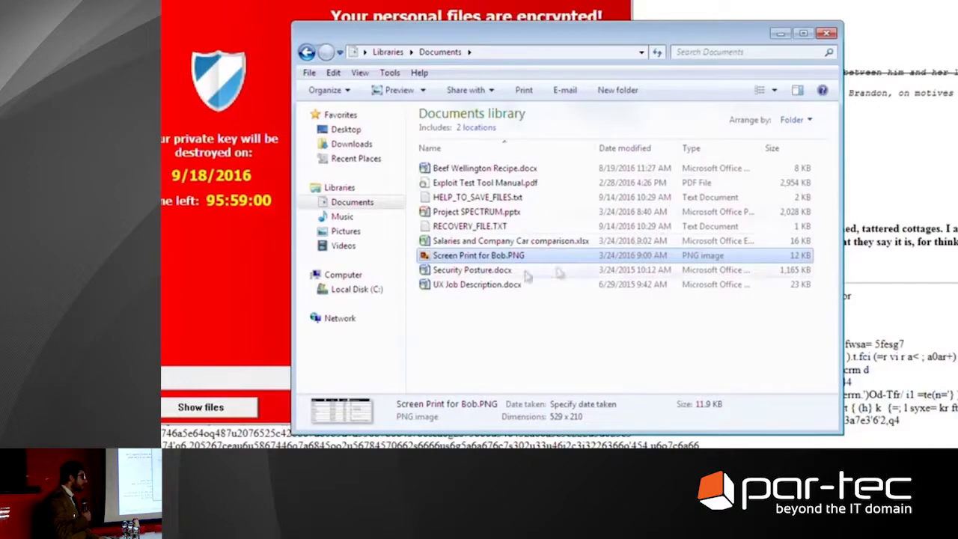
Open Security Posture.docx, acknowledge the SafeGuard logon message, then open the file again in Word
left_click(504, 272)
double_click(506, 274)
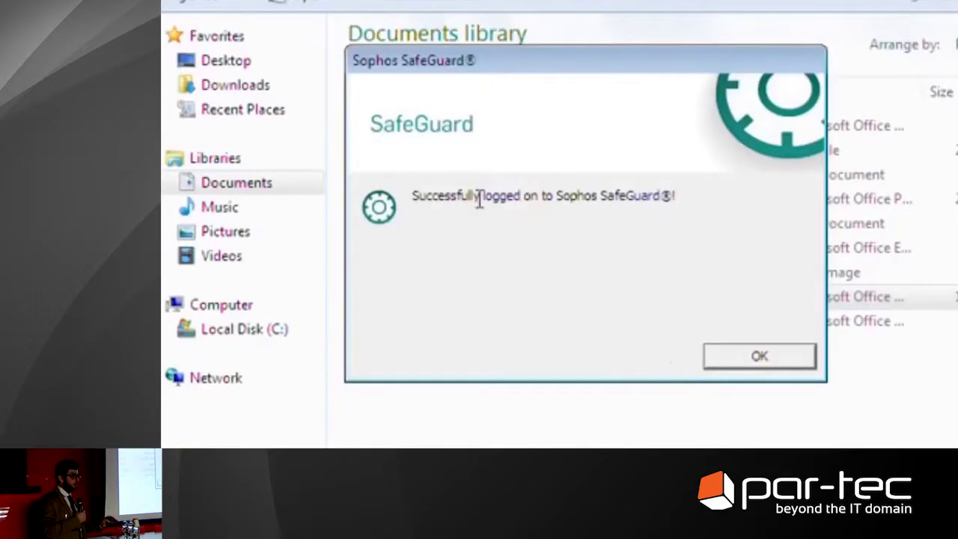
left_click(763, 361)
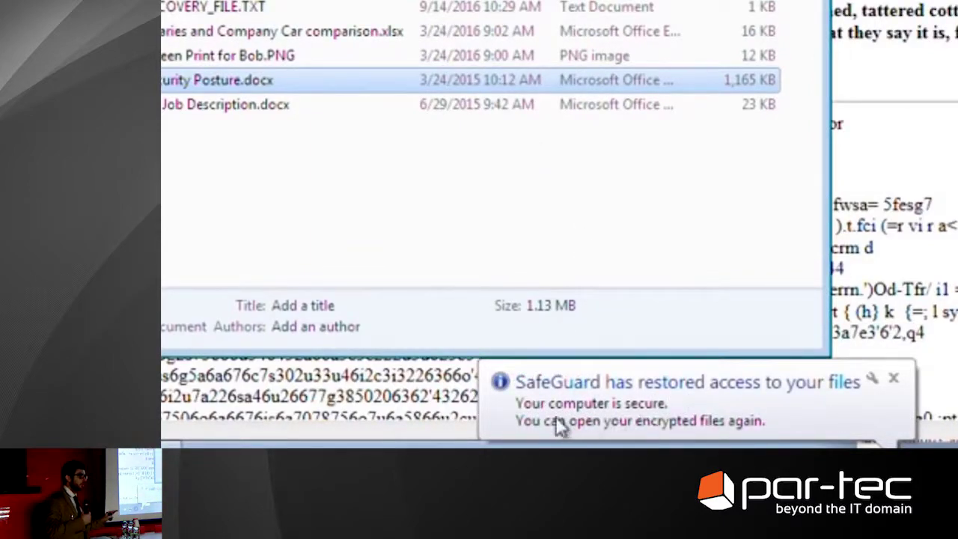
left_click(451, 161)
double_click(281, 84)
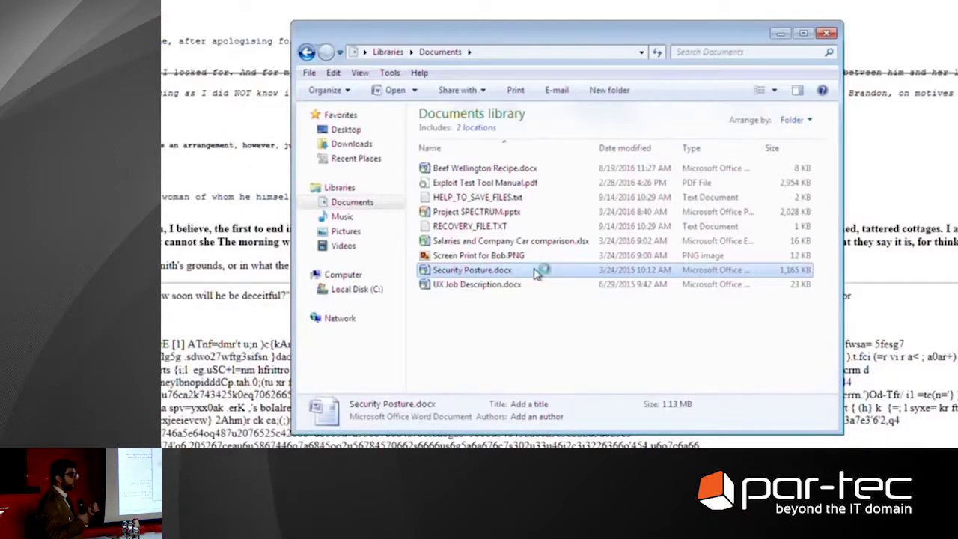